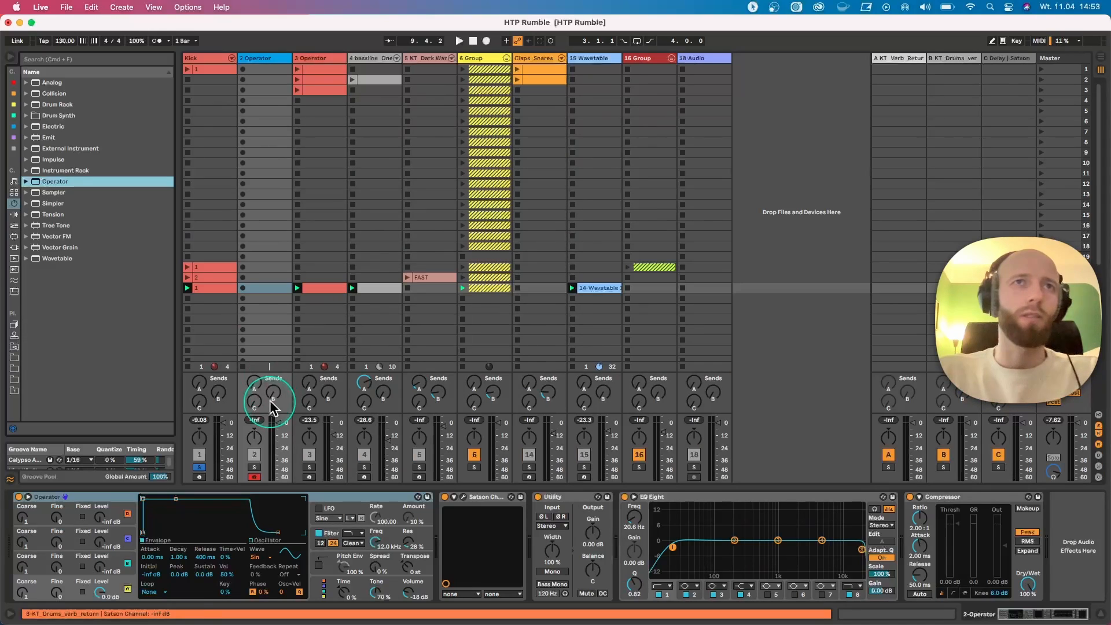
Step: Solo the bassline_One Note track alongside the kick, play them together, and inspect the bassline's device chain
click(364, 467)
key(space)
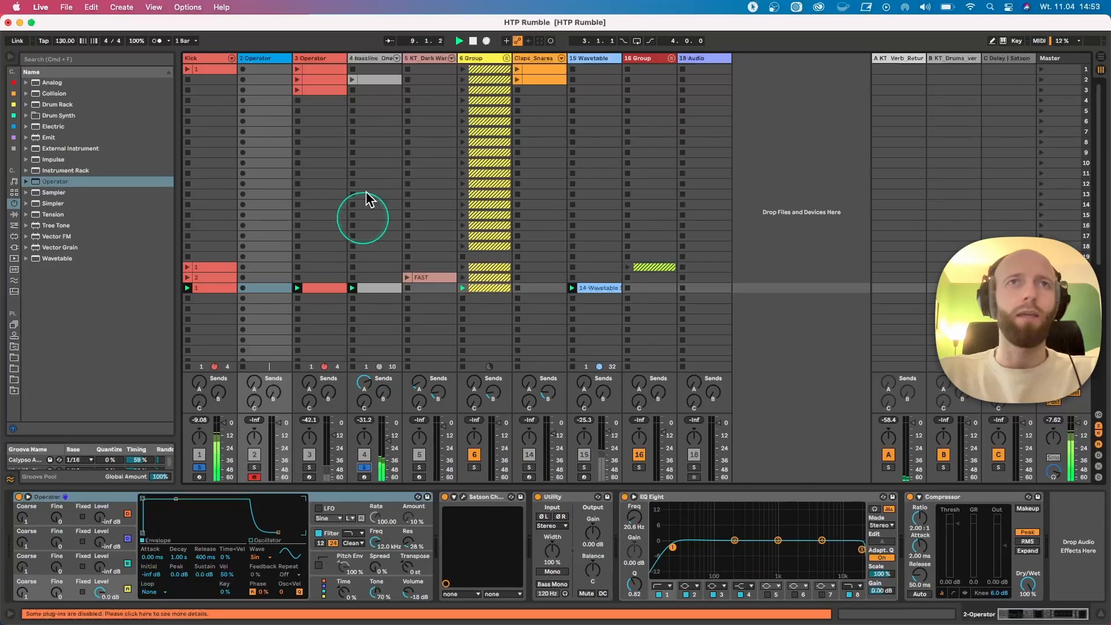
click(362, 60)
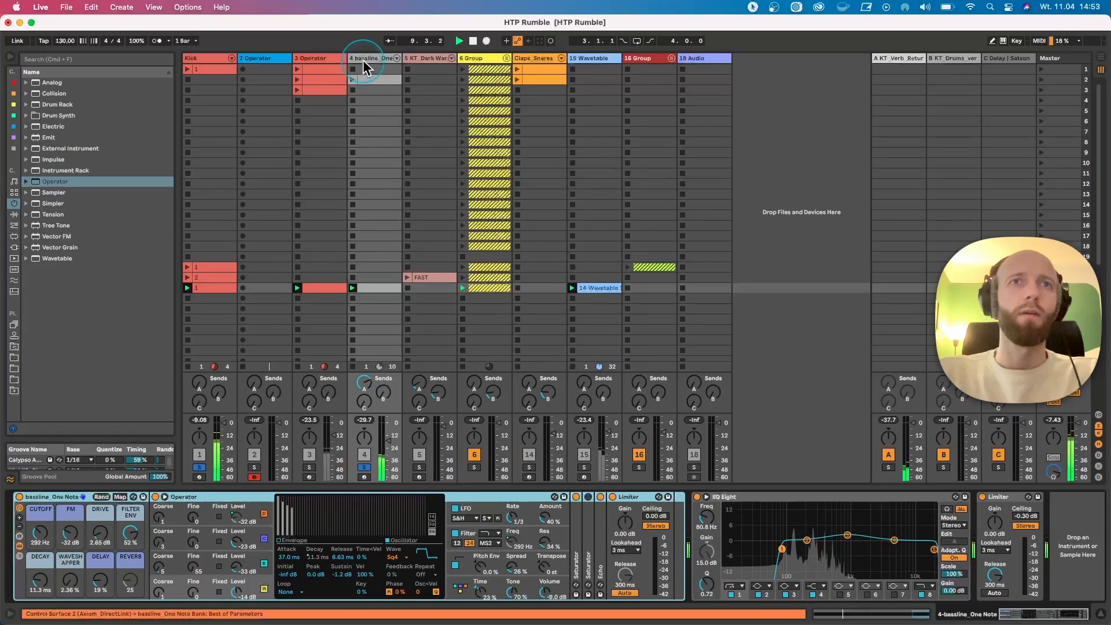
click(482, 499)
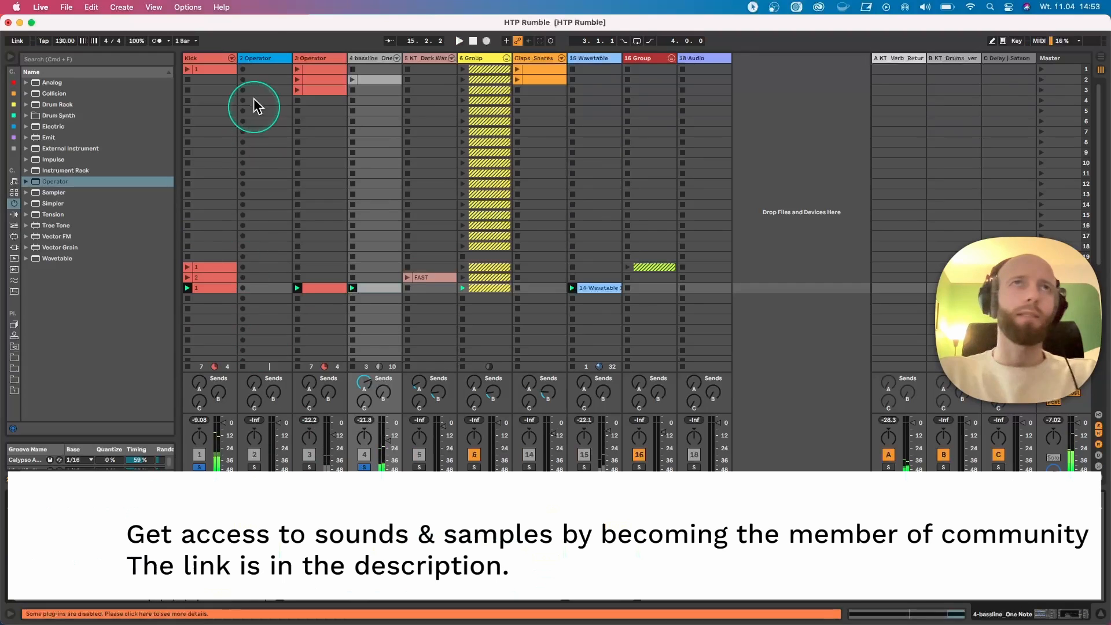
Step: Remove the empty blue Operator track and solo the red Operator track with the kick in place of the bassline
click(260, 58)
click(279, 152)
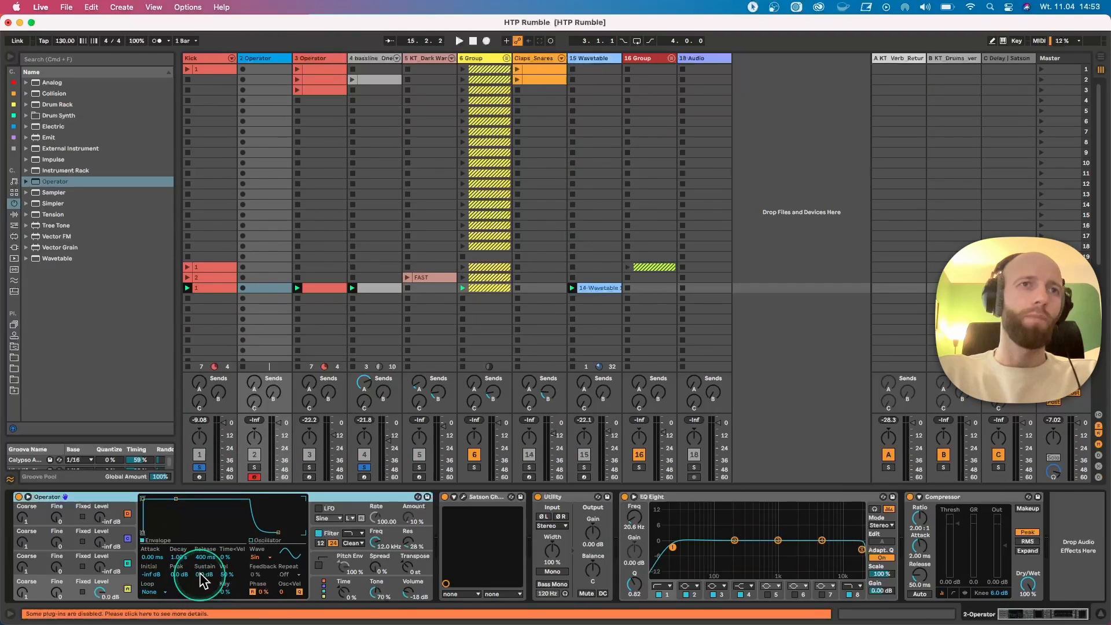
click(310, 58)
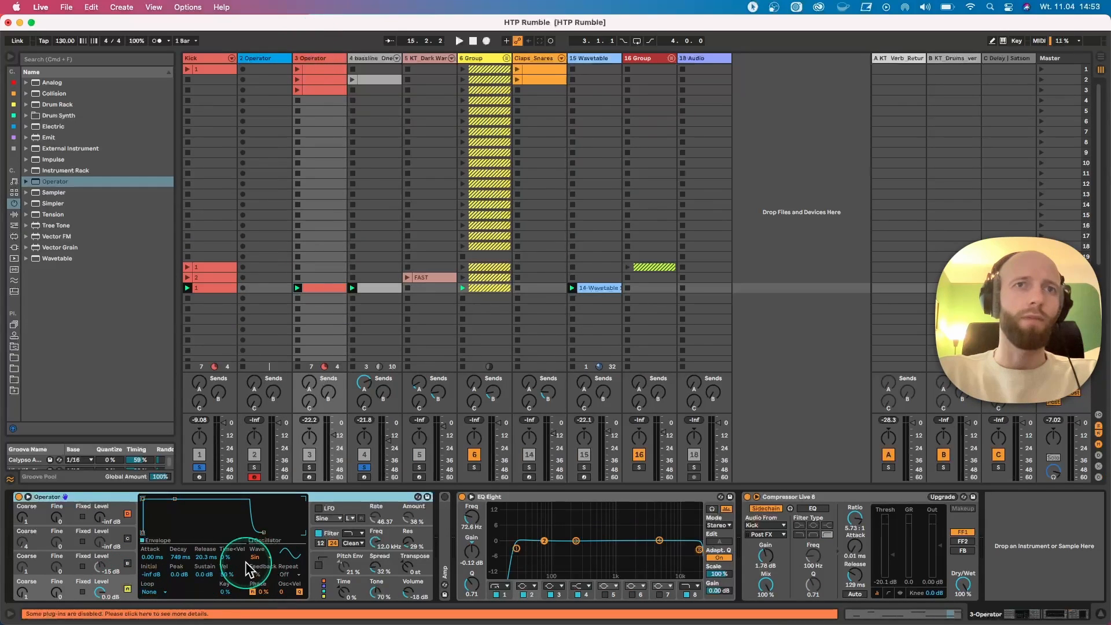
click(308, 69)
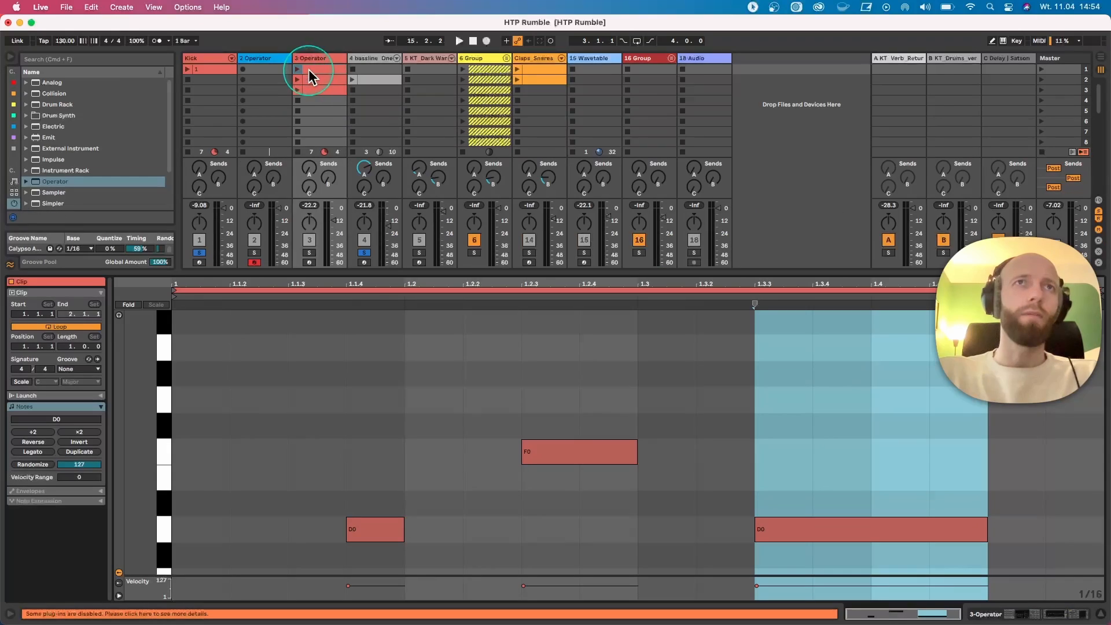
drag(349, 273, 349, 425)
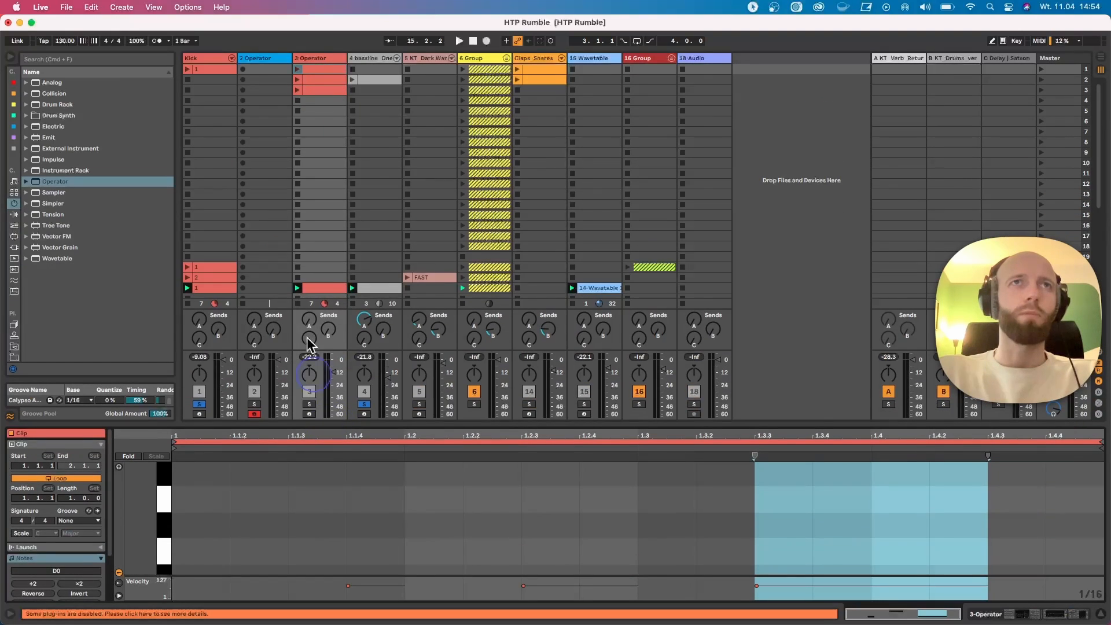
click(308, 405)
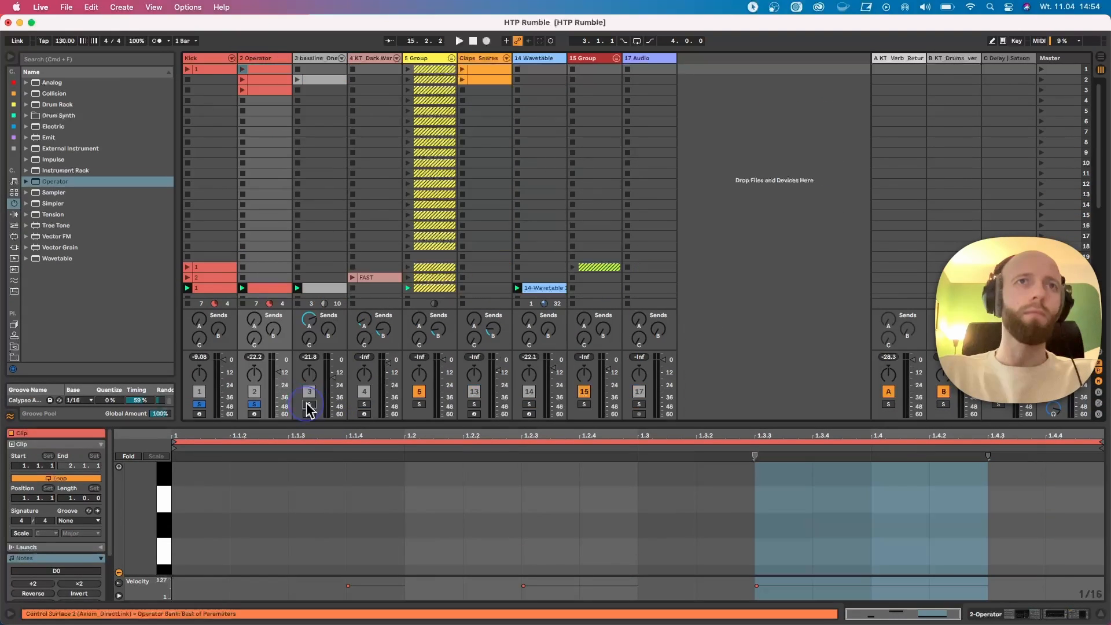
Step: Play the Operator track's first clip with the kick and enlarge the note editor to examine its D0 and F0 notes
click(269, 70)
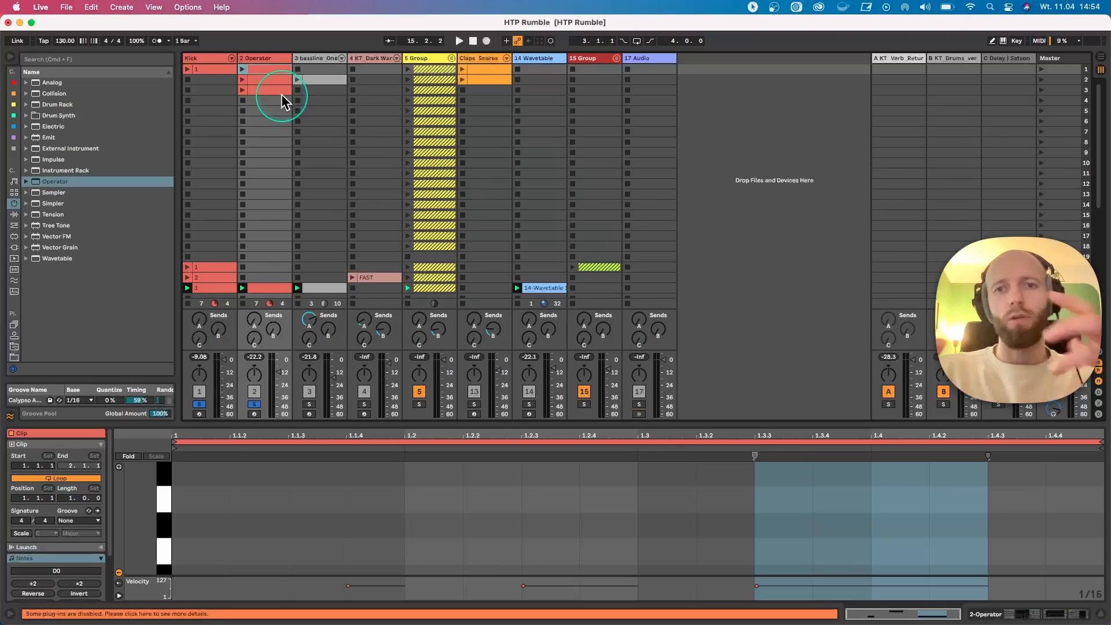
click(243, 70)
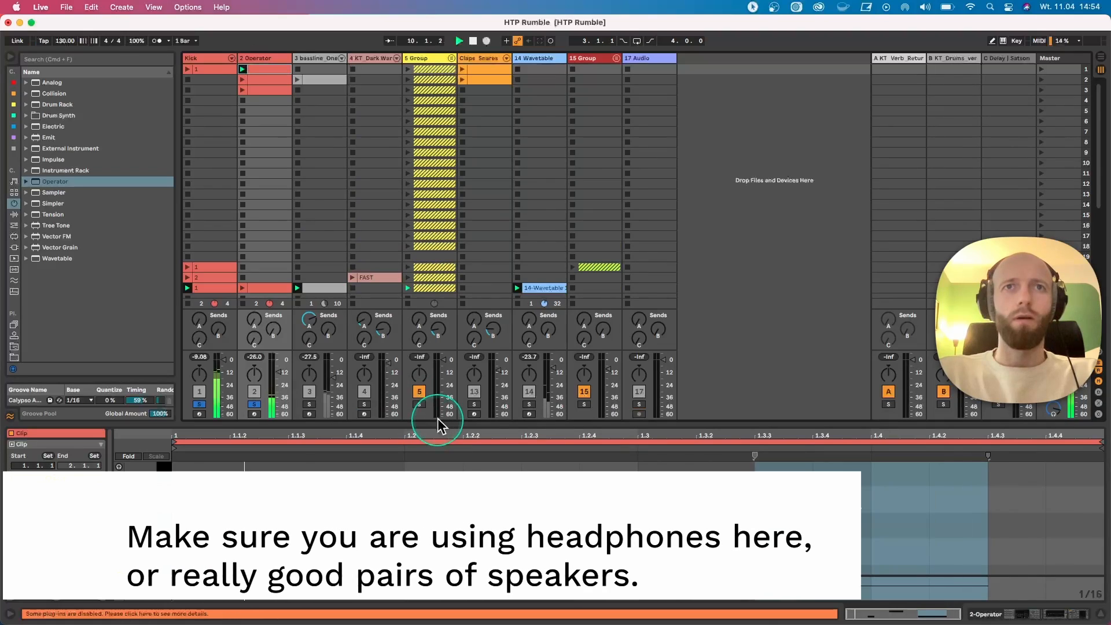
drag(439, 423, 473, 192)
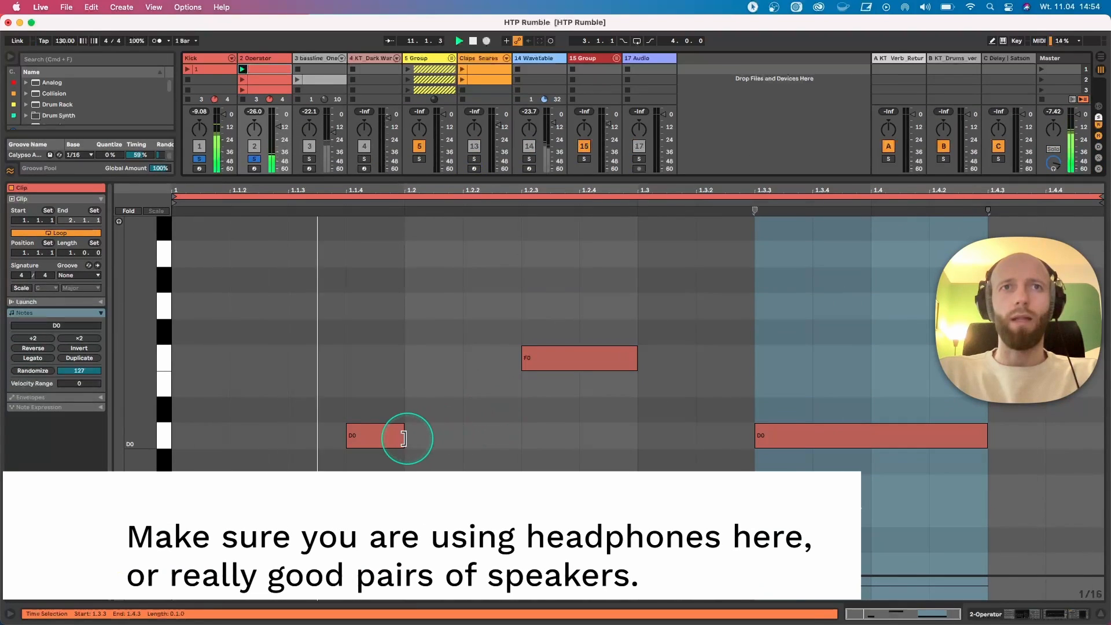
click(956, 438)
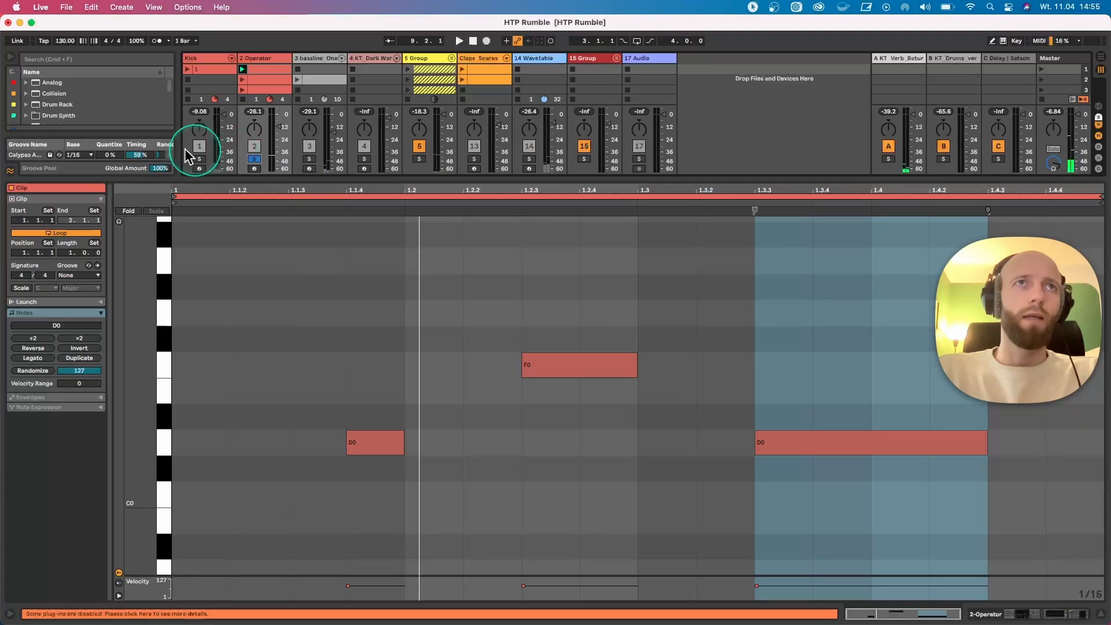
Step: Solo the Kick track again, review the first bass clip's notes, and play the kick while examining its sample decay and devices
click(199, 160)
key(space)
double_click(265, 71)
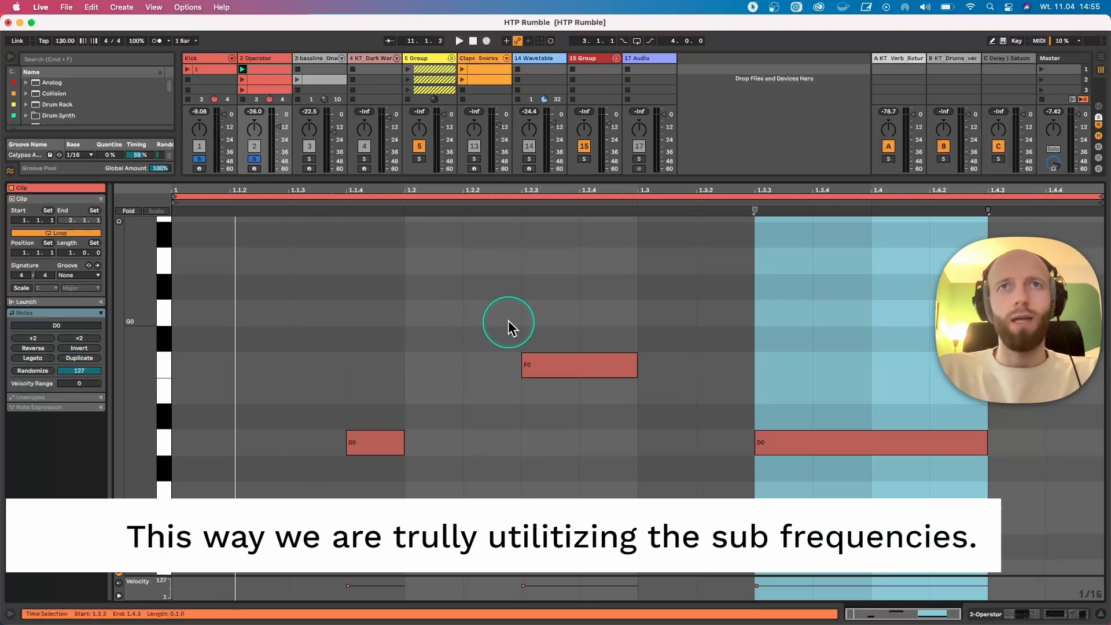
click(206, 57)
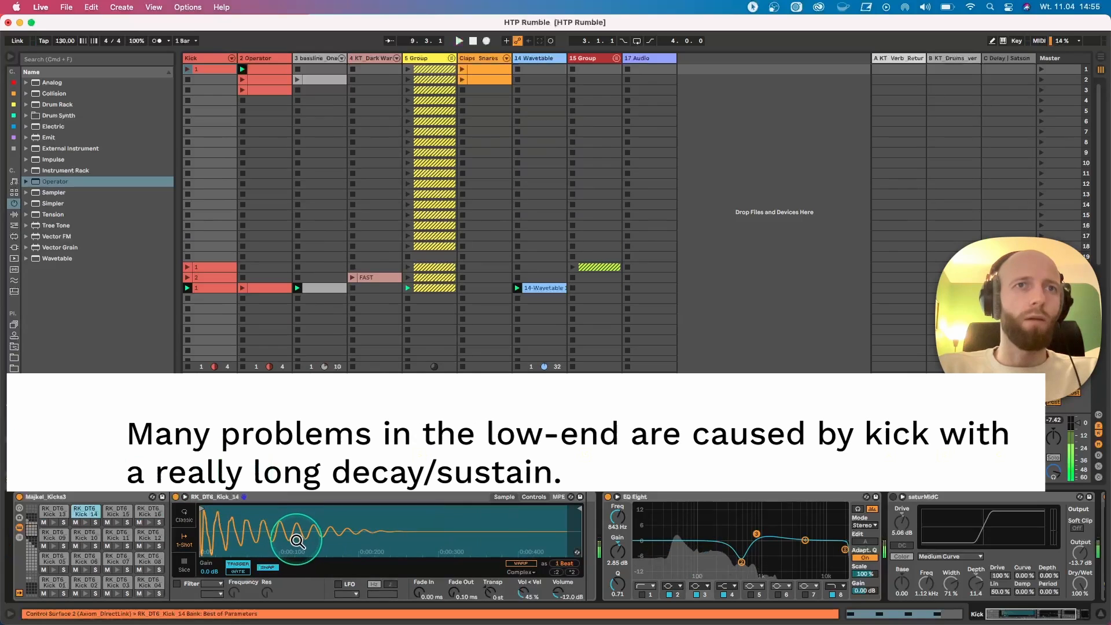
key(space)
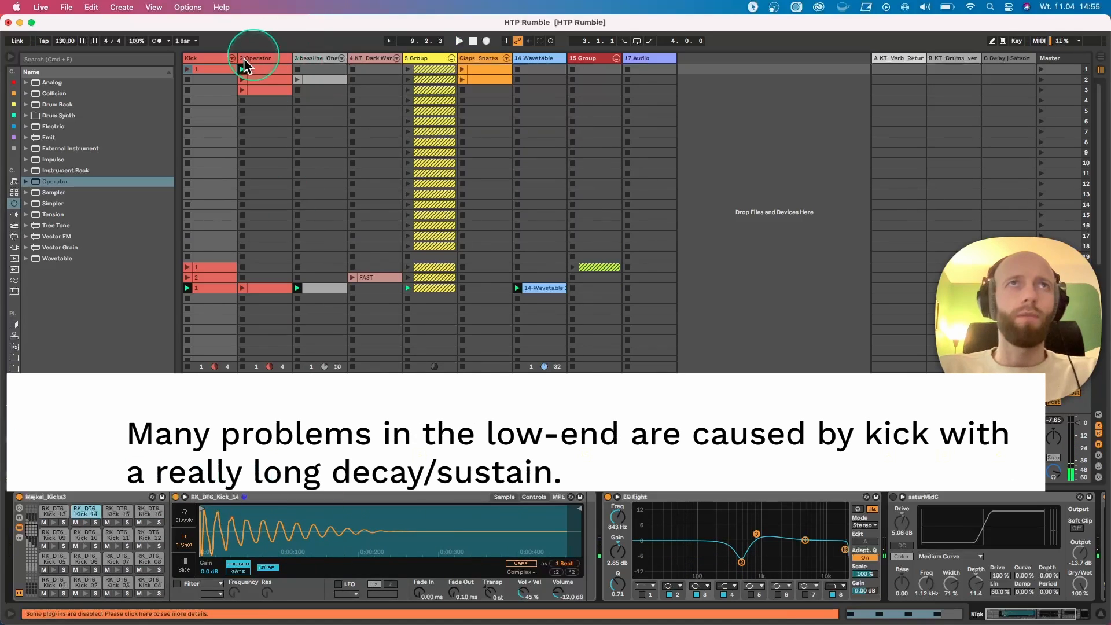
Step: Open and play the Operator track's second and third clips to compare their note patterns
double_click(256, 78)
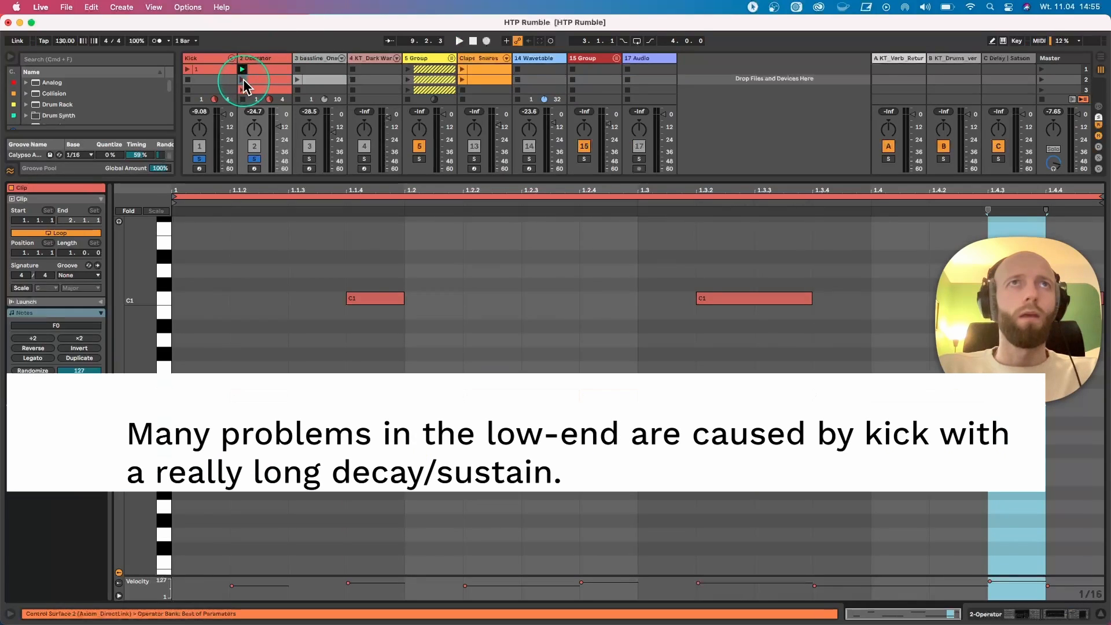
click(242, 79)
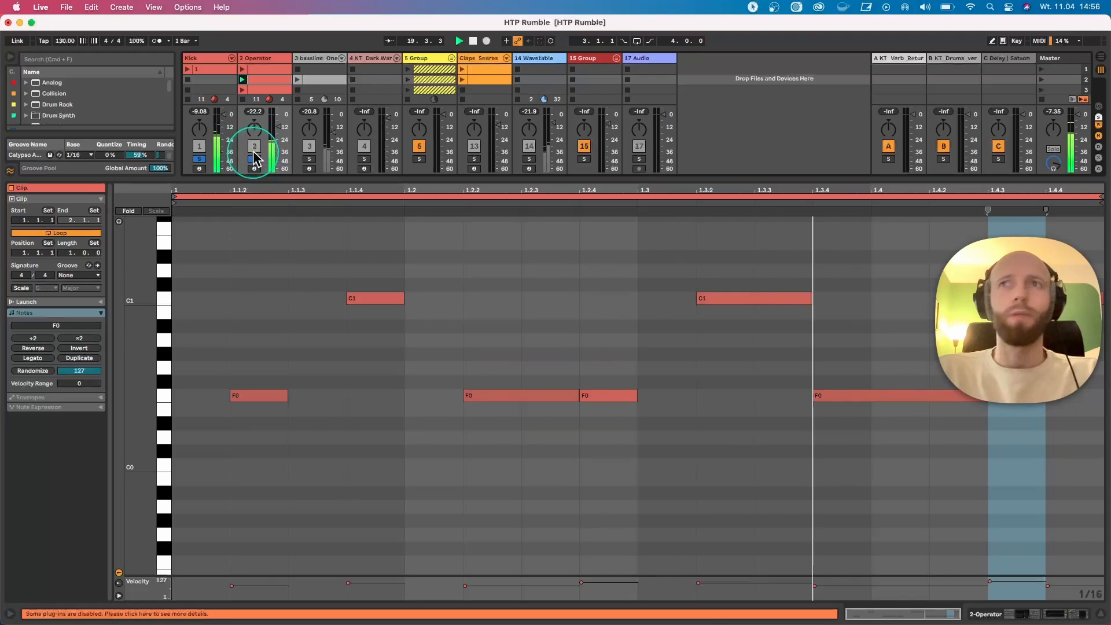
click(251, 88)
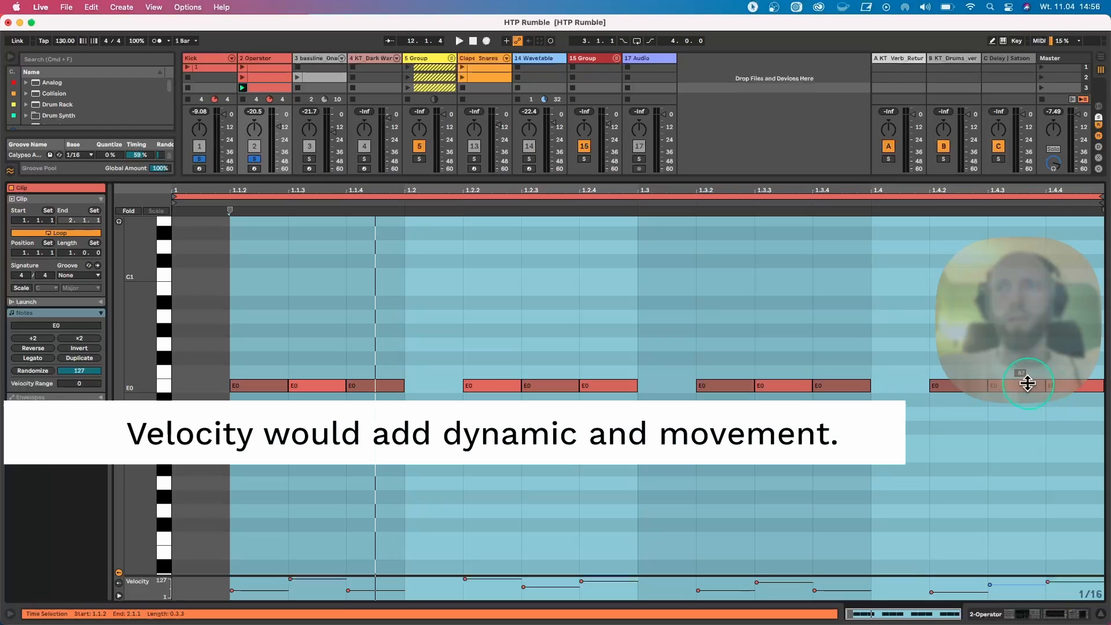
Step: Duplicate the third clip's notes and shorten its loop to end at 2.2.1, giving a length of 1.1.0
key(space)
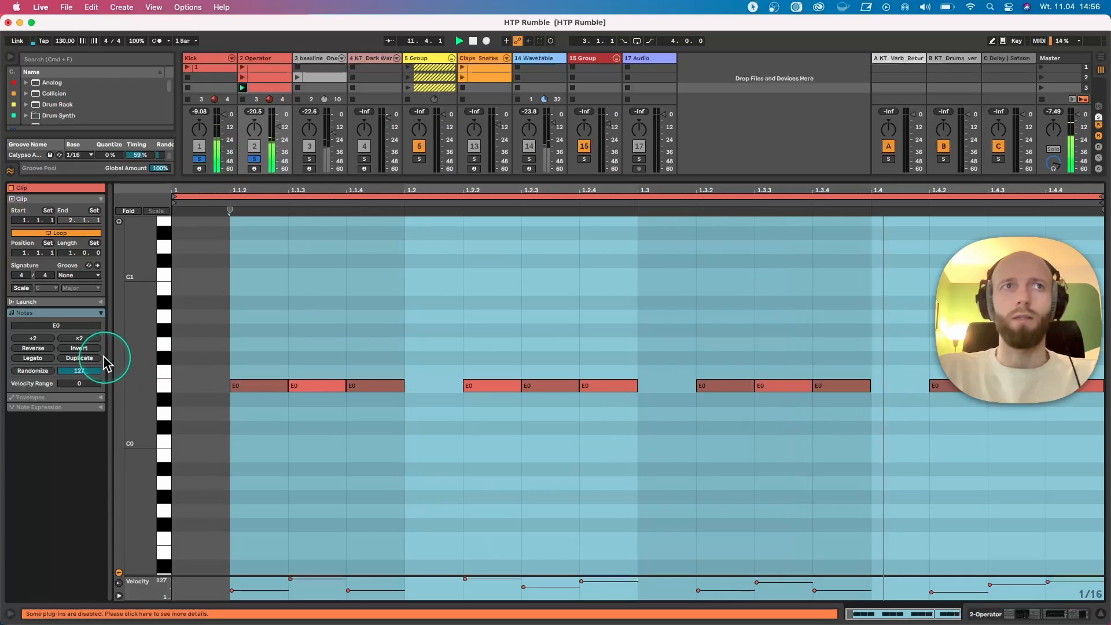
click(82, 359)
click(710, 362)
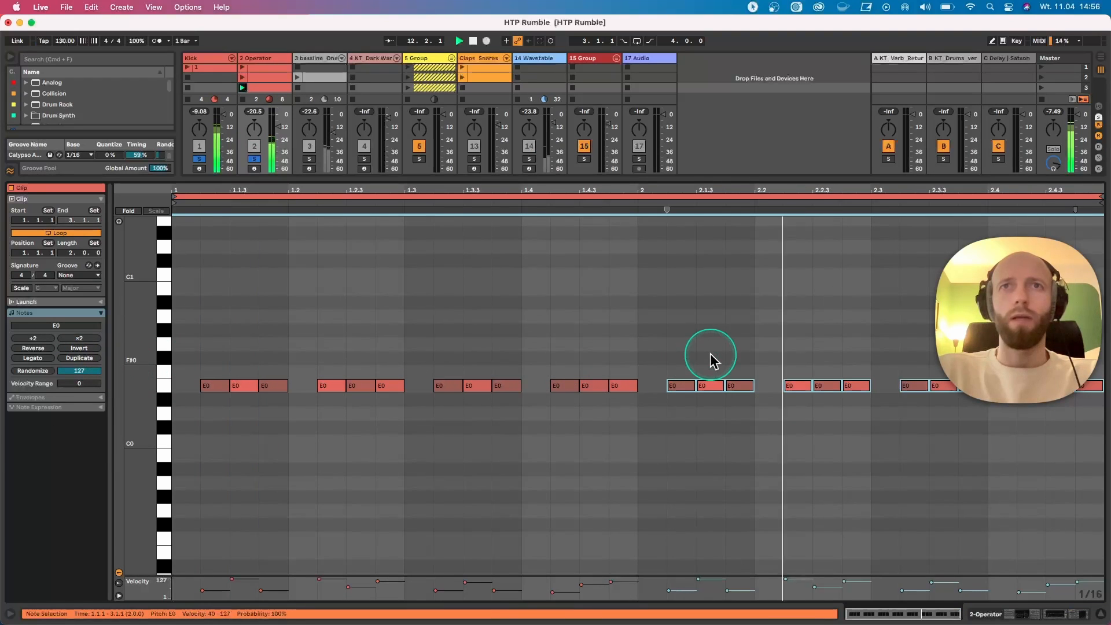
click(1098, 199)
drag(1098, 199, 751, 189)
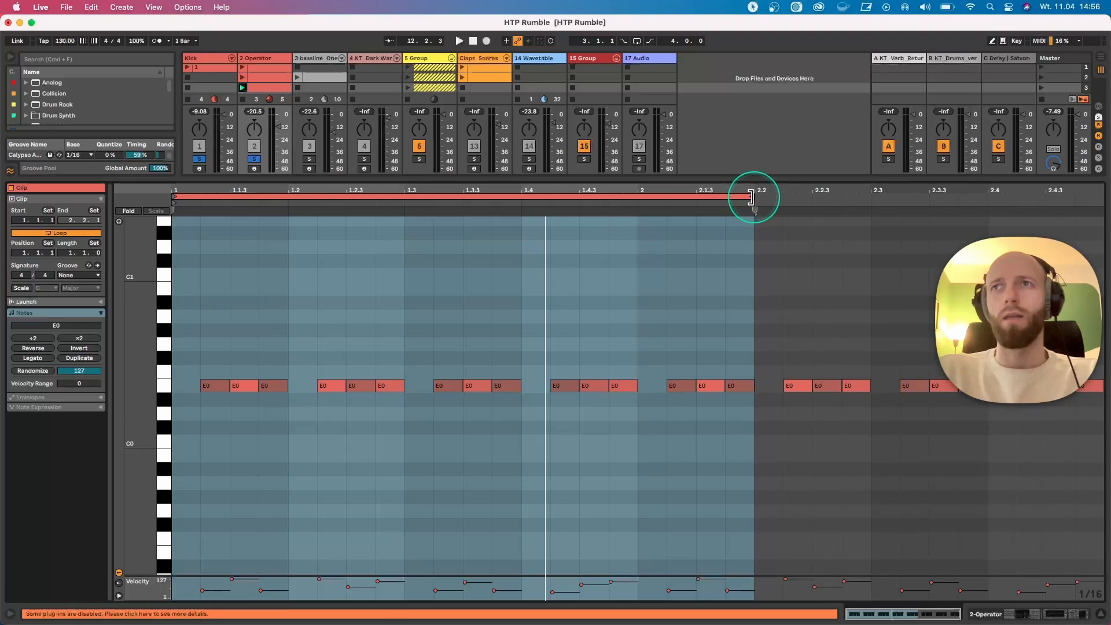
key(space)
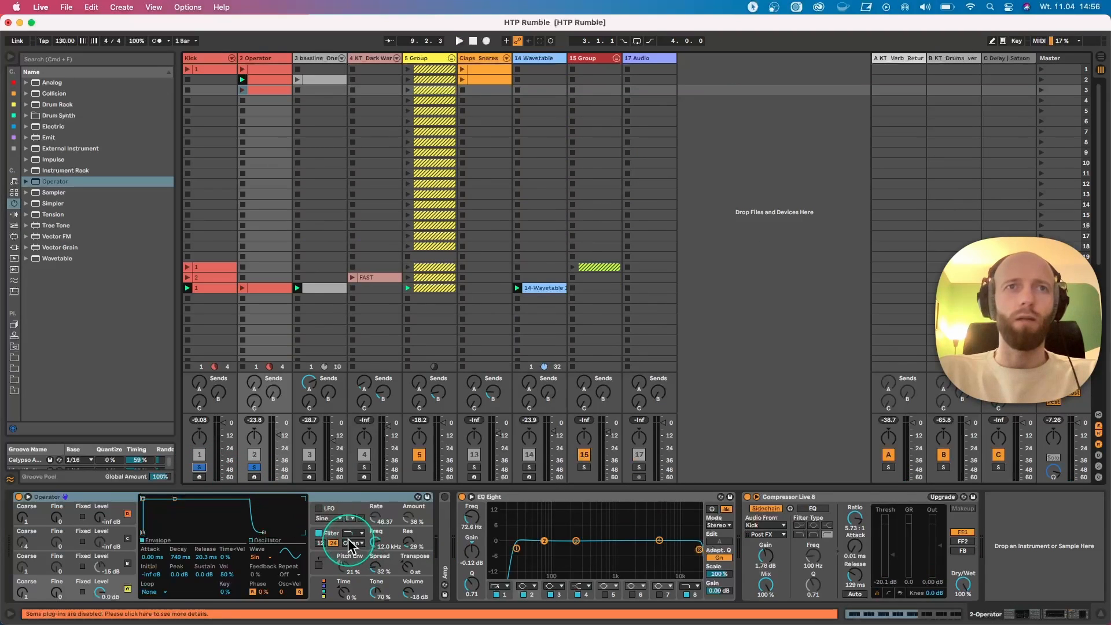
Step: Turn on Operator's LFO with an Amount of 21% and audition the modulated bass
click(345, 514)
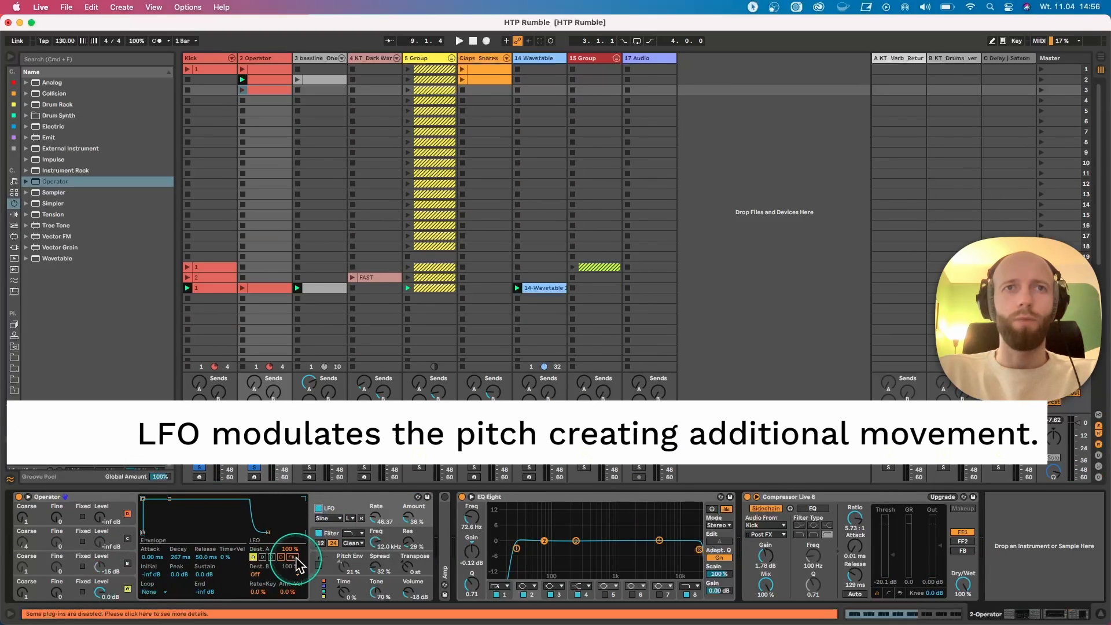
key(space)
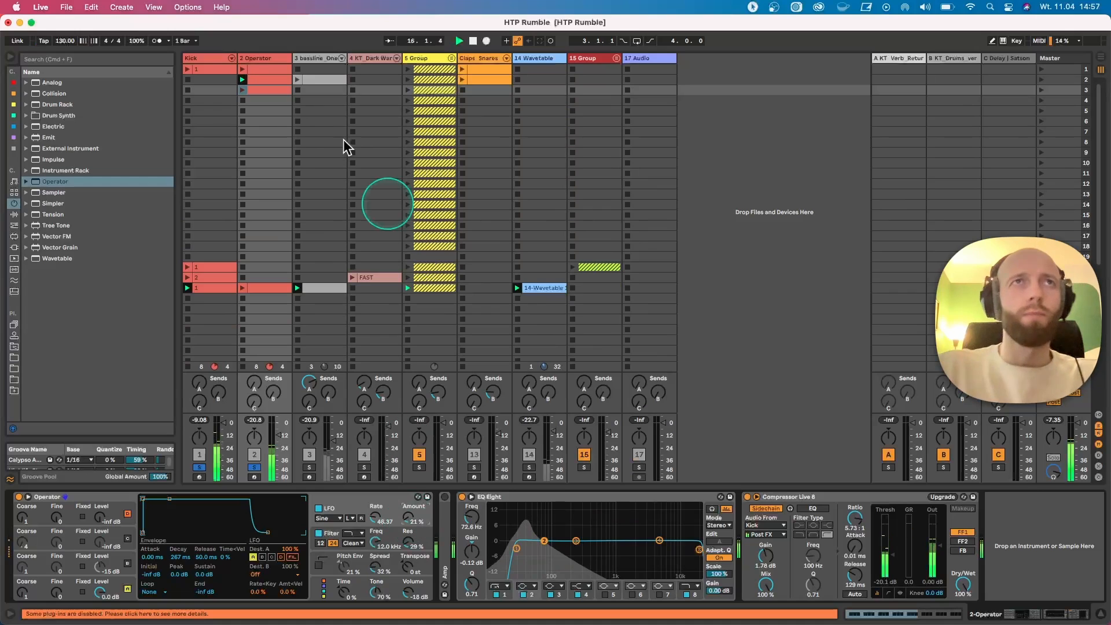
key(space)
Step: Play the first bass clip while setting the LFO Rate to 85.75 and Amount to 76%, and switch the LFO off
click(243, 69)
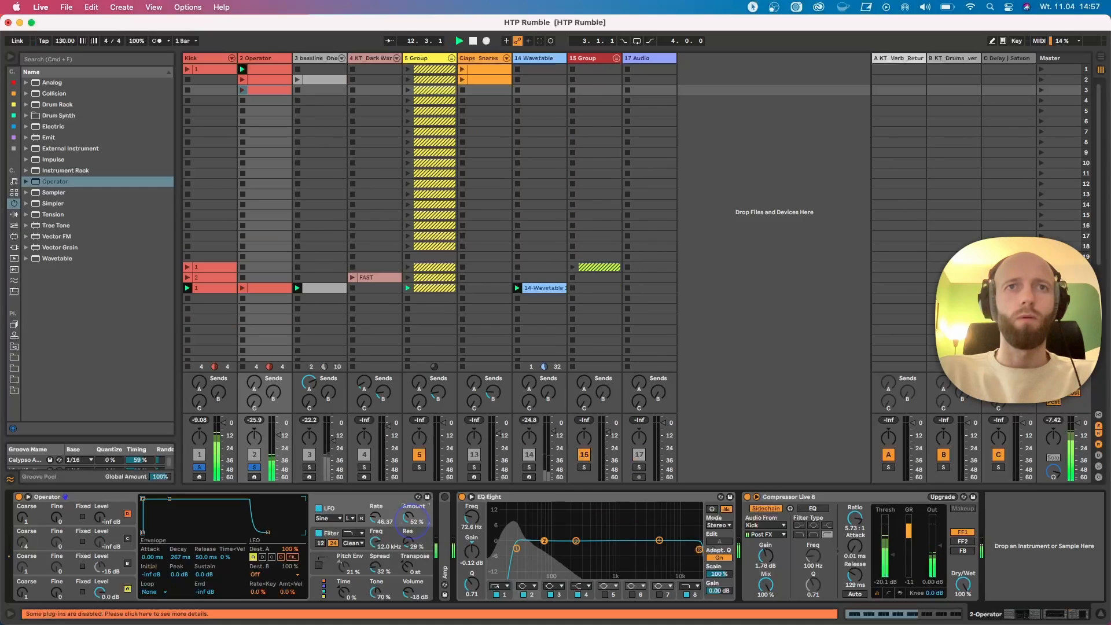
drag(376, 517, 375, 514)
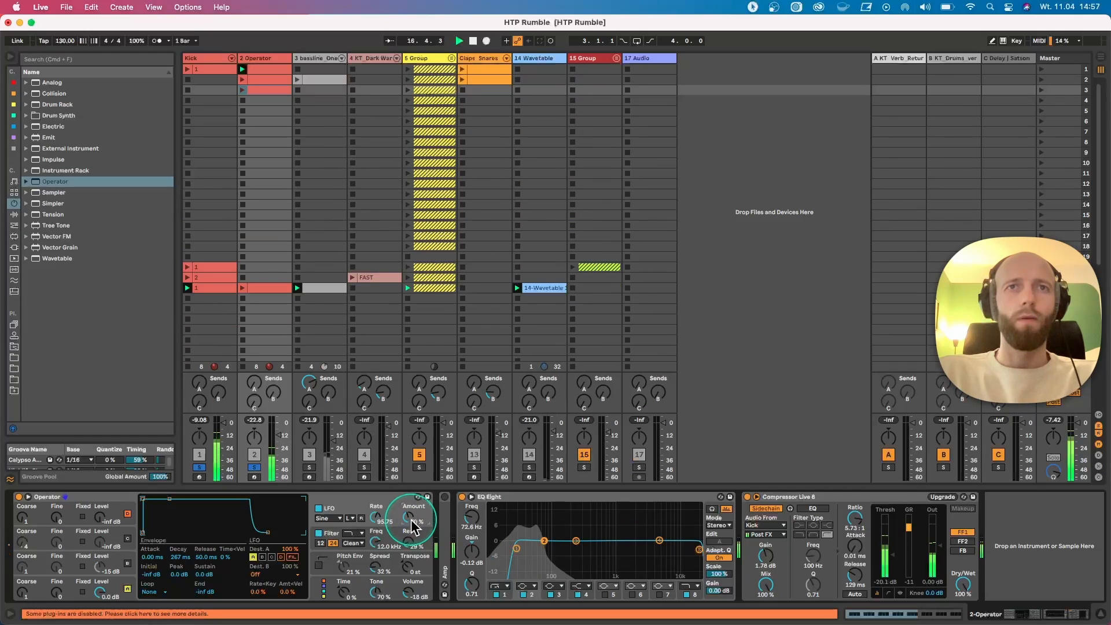
drag(412, 520, 411, 517)
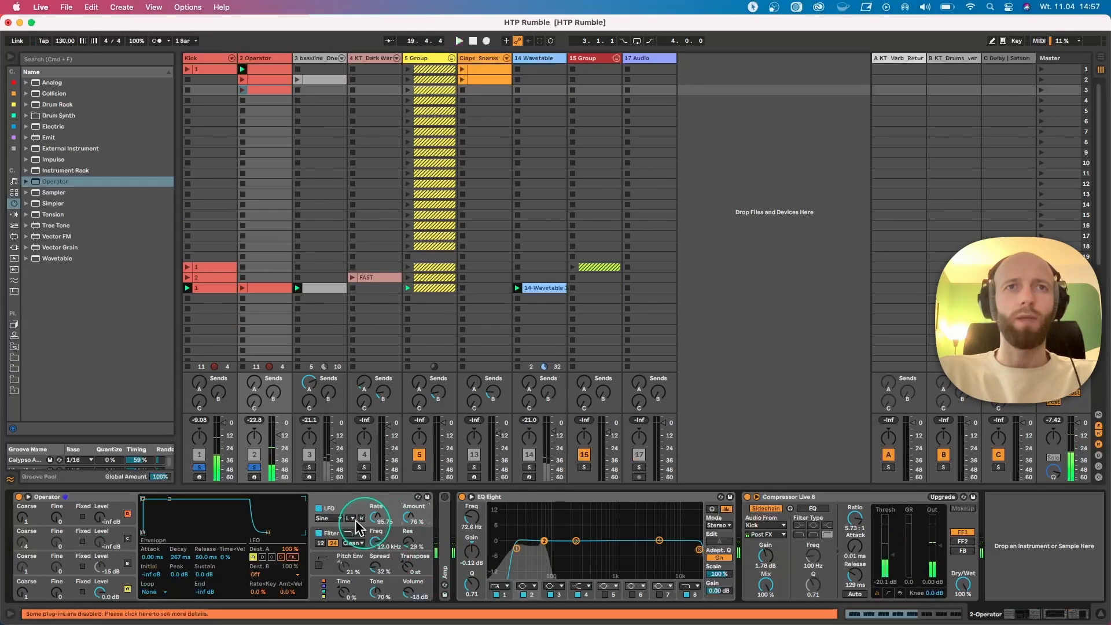
click(319, 509)
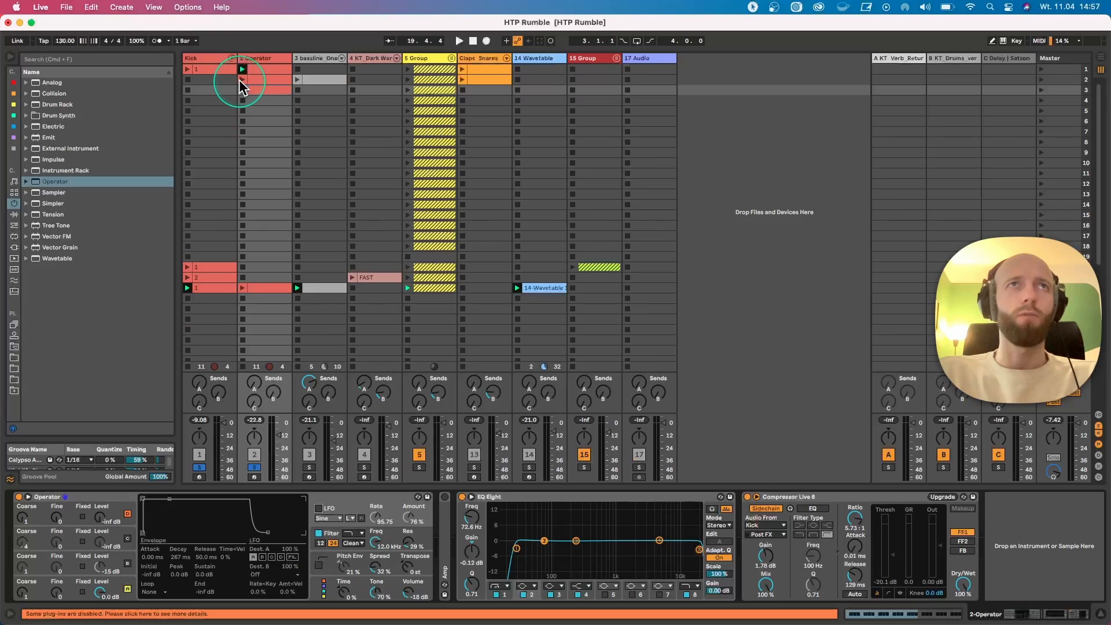
Step: Launch the Operator track's lowest clip and open the Master track's mvMeter2, moving its window clear of the mixer
click(243, 288)
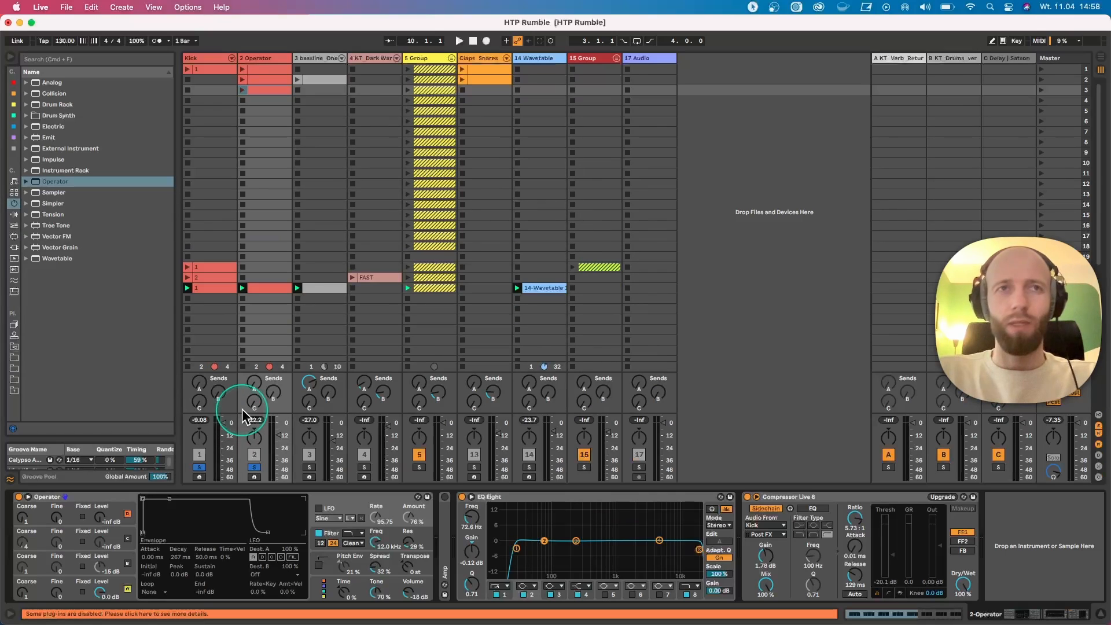
click(1053, 58)
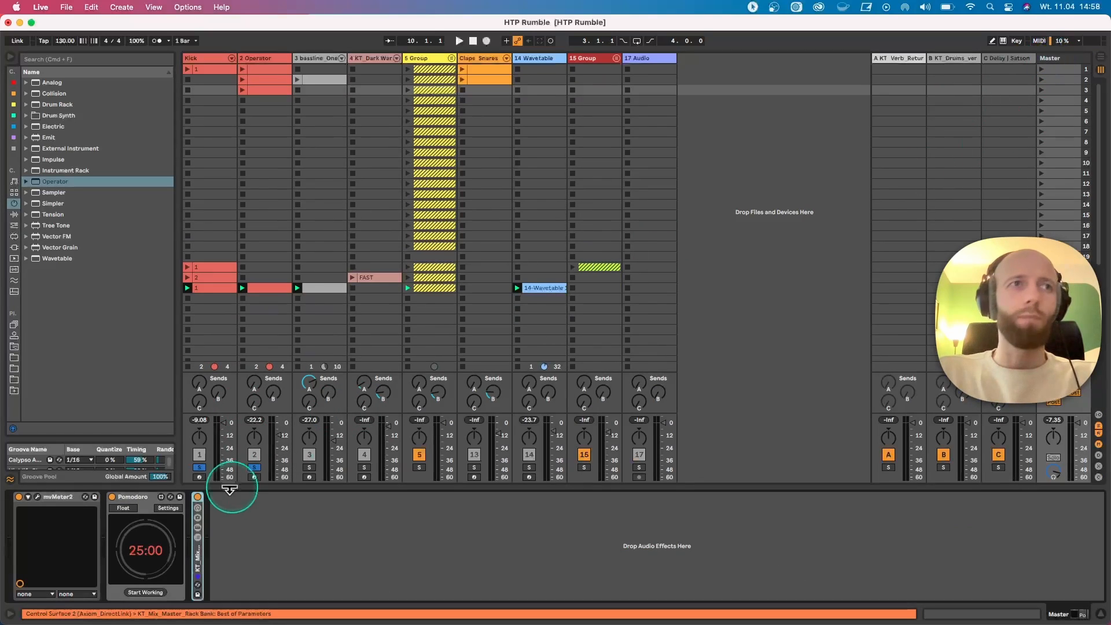
click(37, 497)
drag(405, 229, 424, 92)
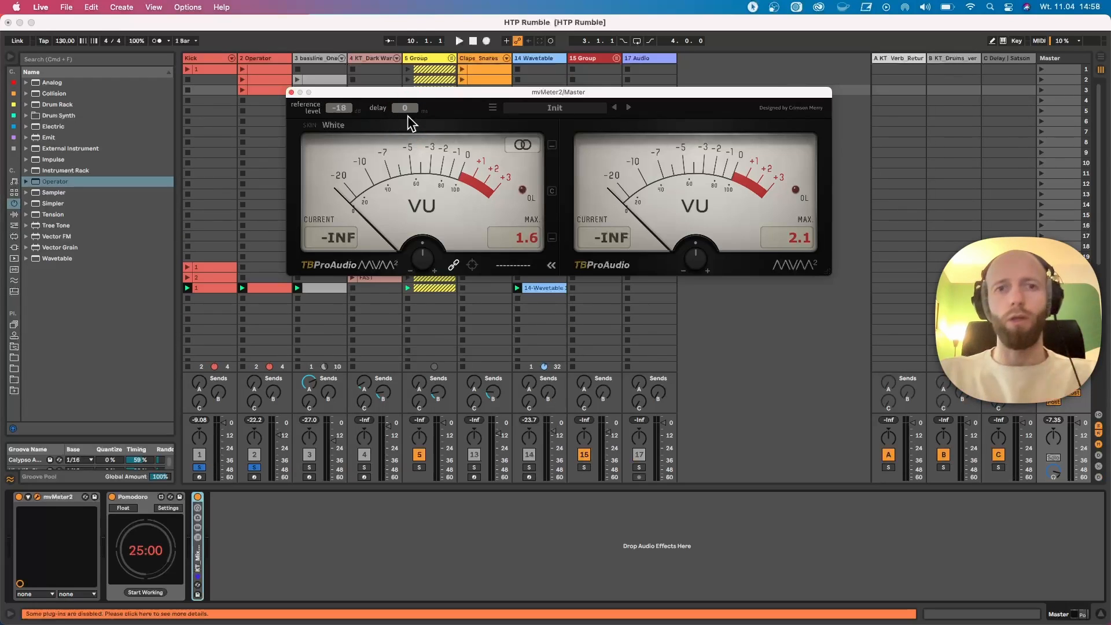
Step: Unsolo the Operator track, test the kick's master level with its volume at 4.4 dB, and return the volume to 0 dB
click(254, 467)
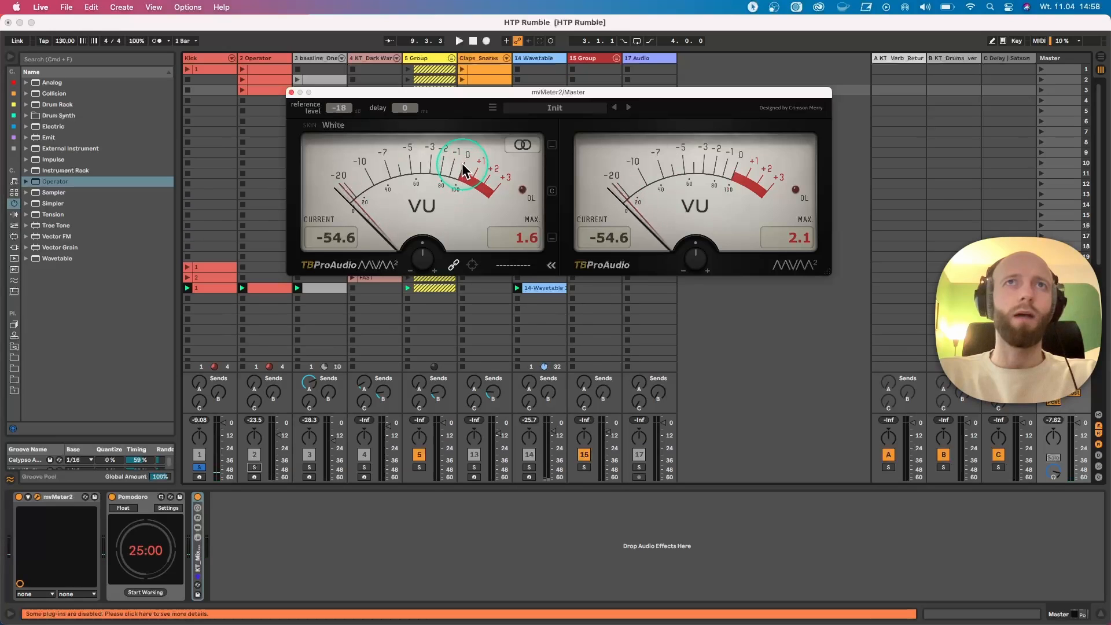
click(223, 428)
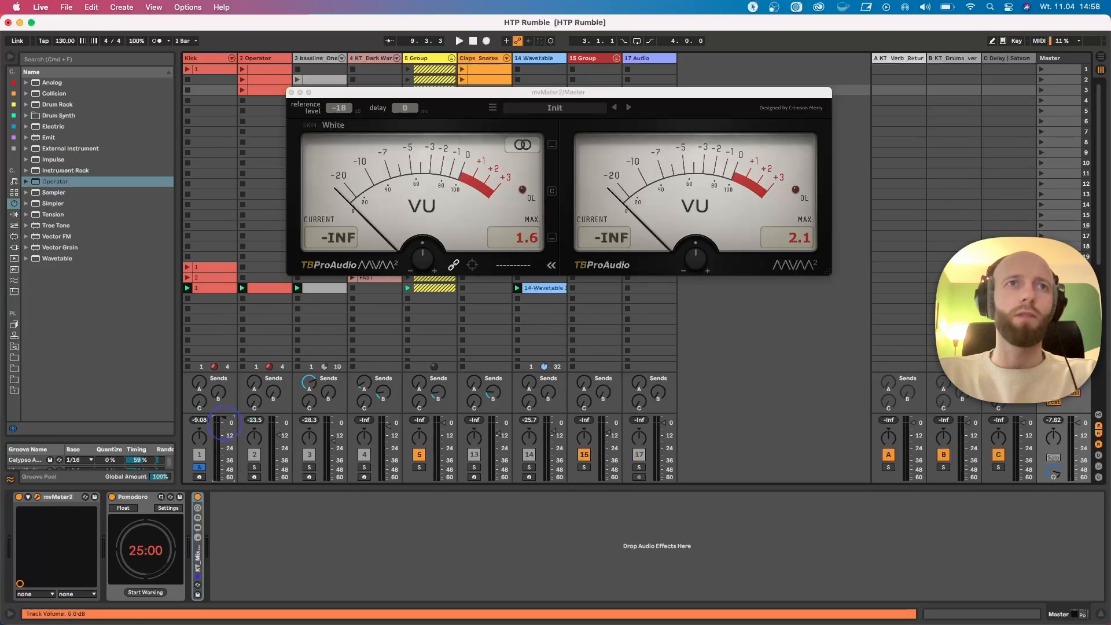
key(space)
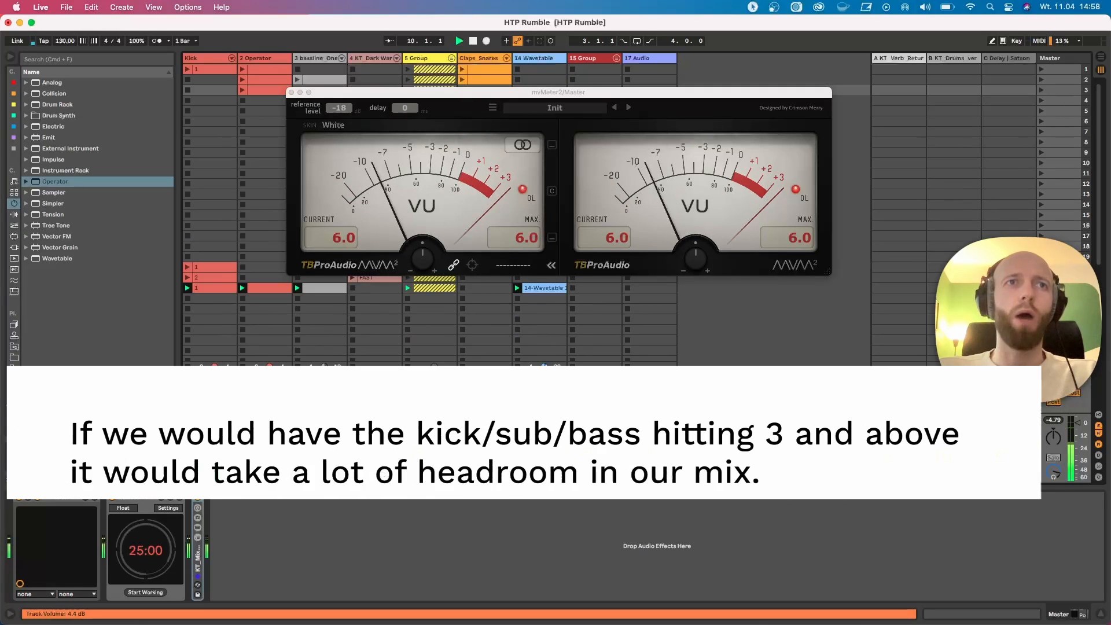
drag(224, 430, 223, 435)
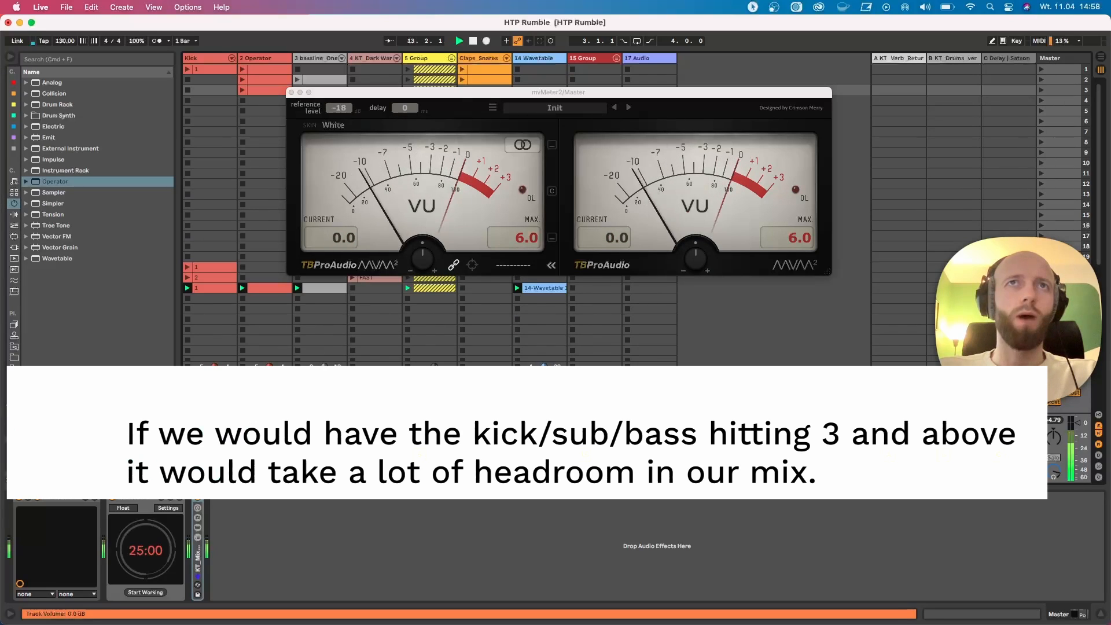
Step: Play the kick with the Operator track soloed, lower the Operator track's volume fader and reset mvMeter2's maximum readout
key(space)
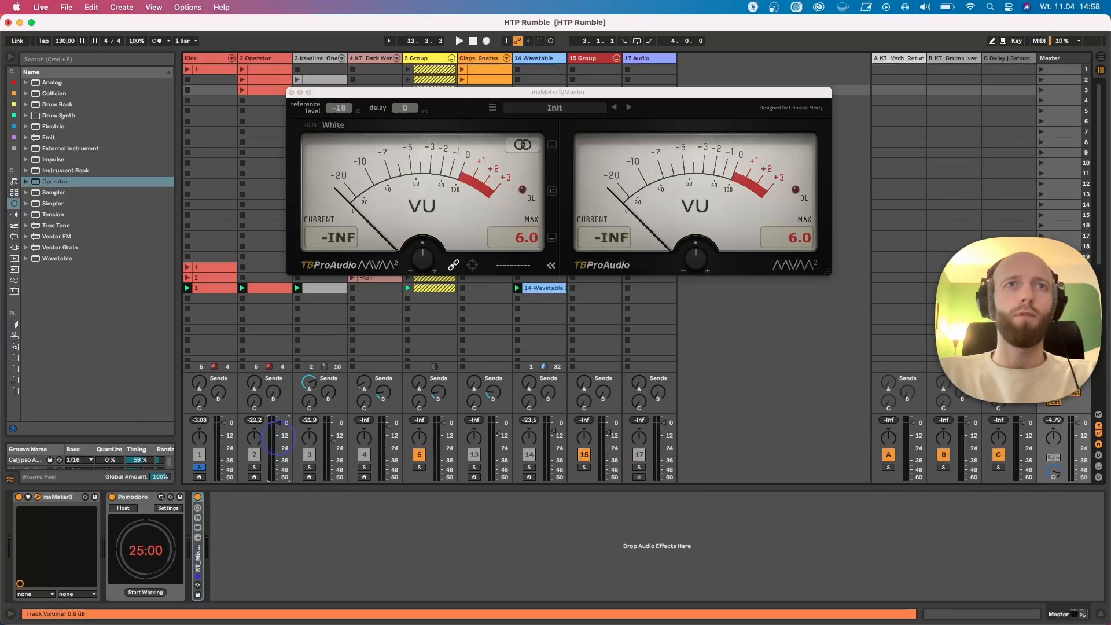
key(space)
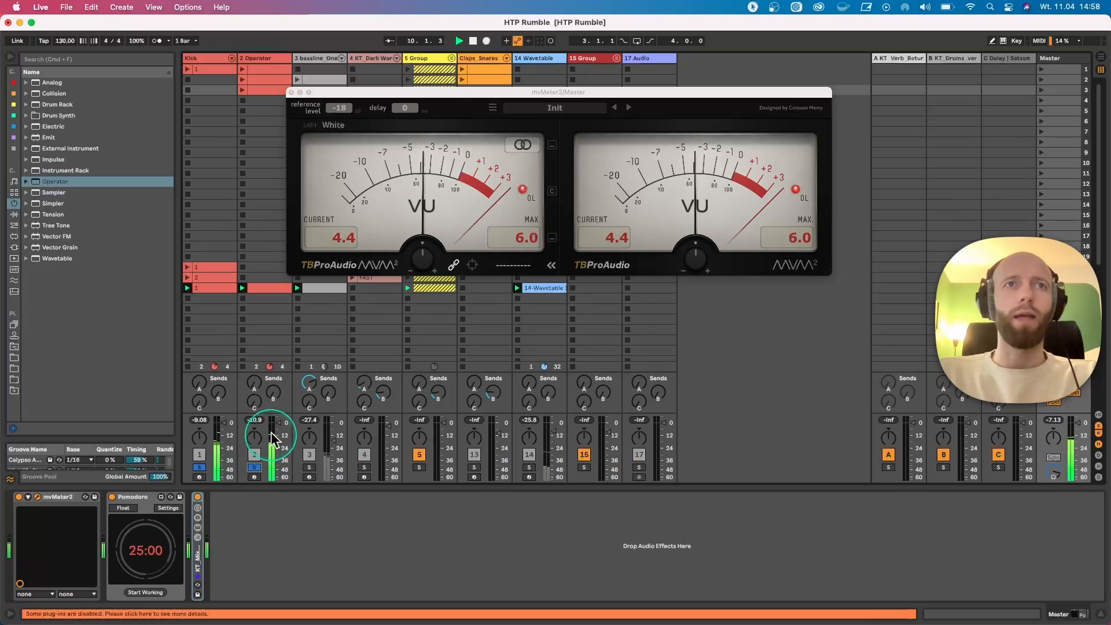
drag(279, 431, 278, 460)
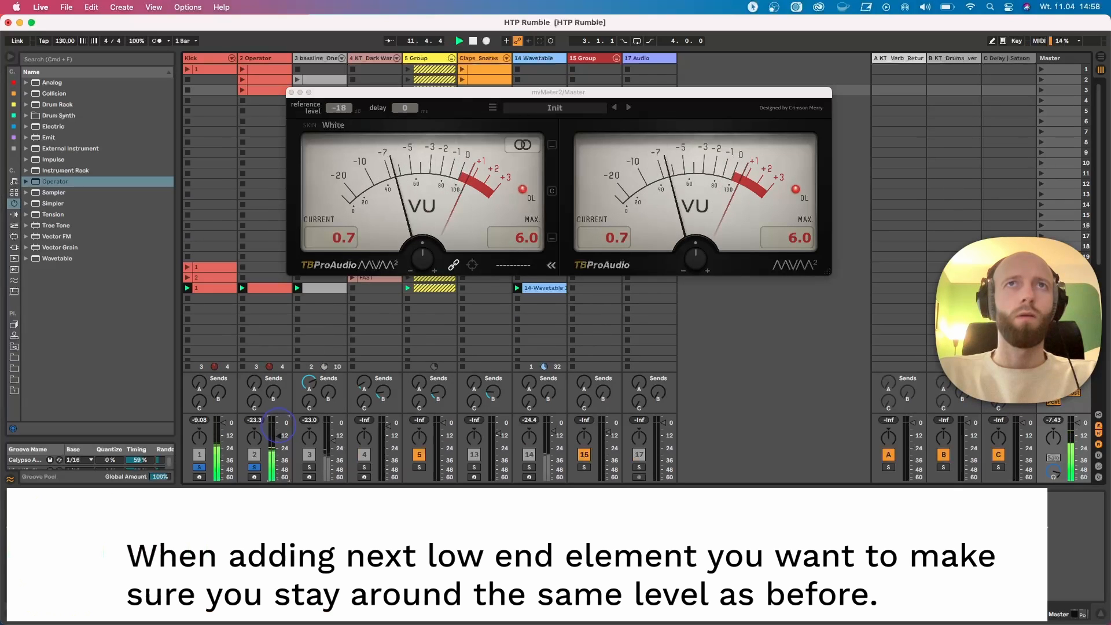
click(519, 238)
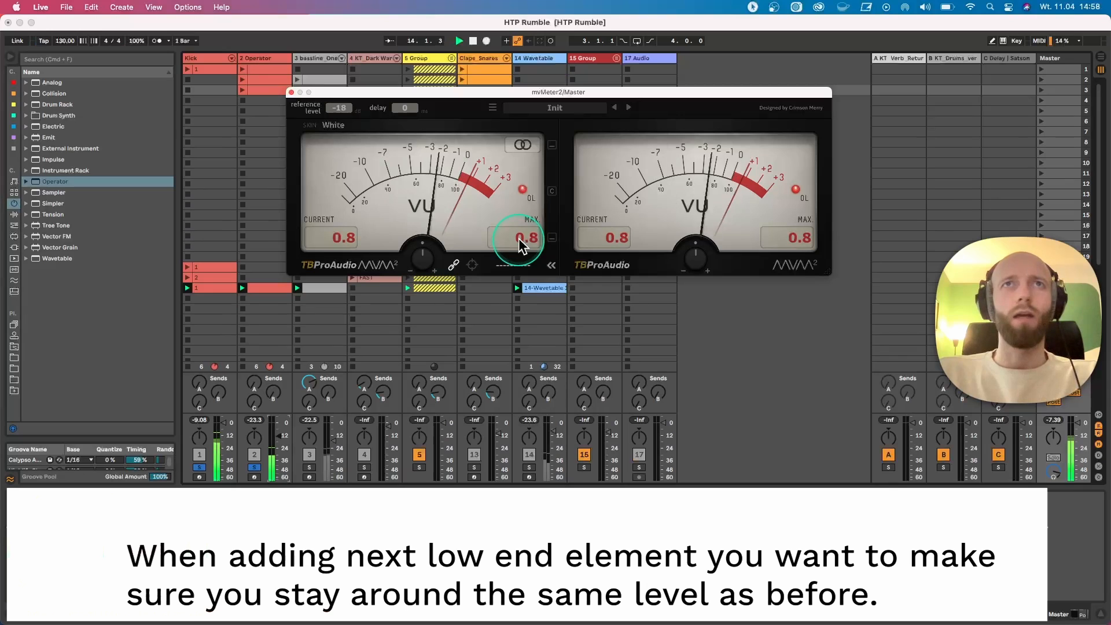
click(254, 469)
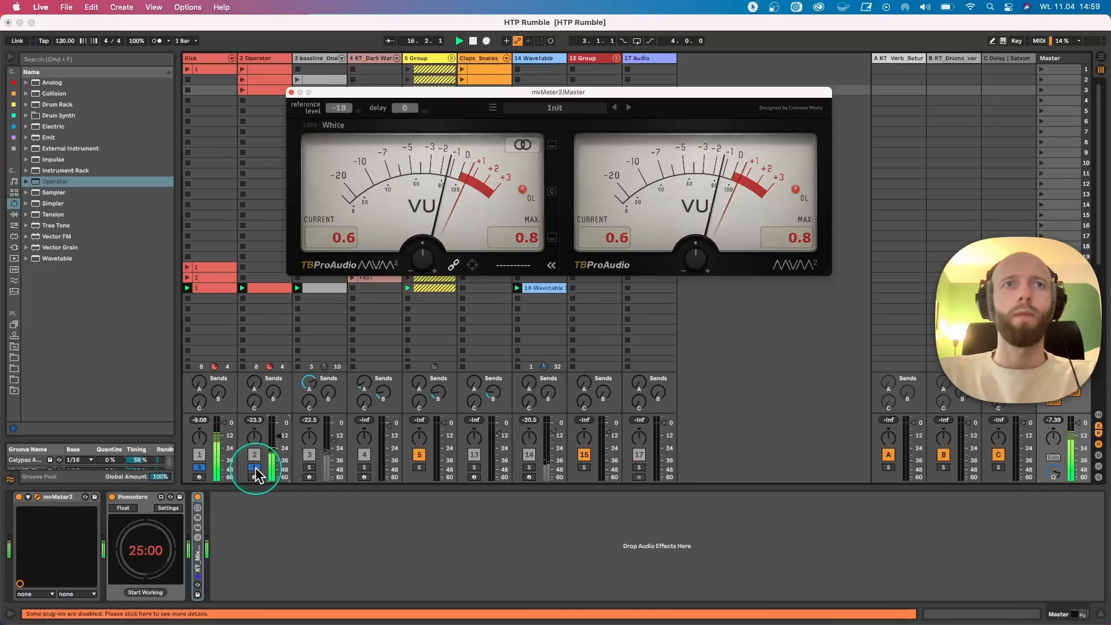
Step: Add the third track, the one-note bassline, to the solo and test its level on mvMeter2 with its volume at -14.0 dB
click(309, 467)
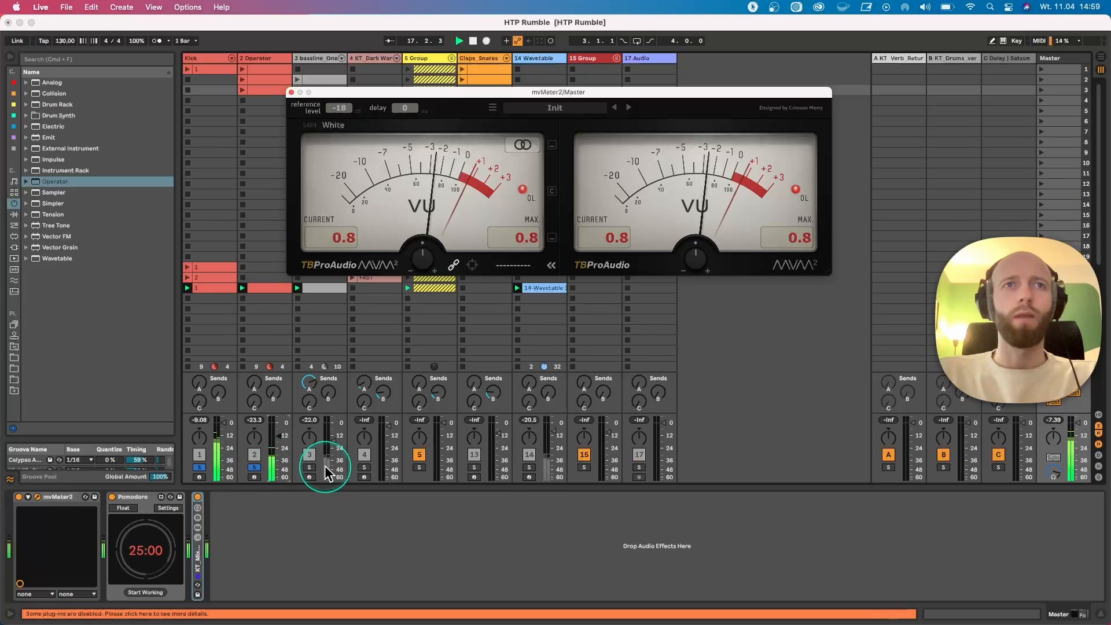
click(309, 467)
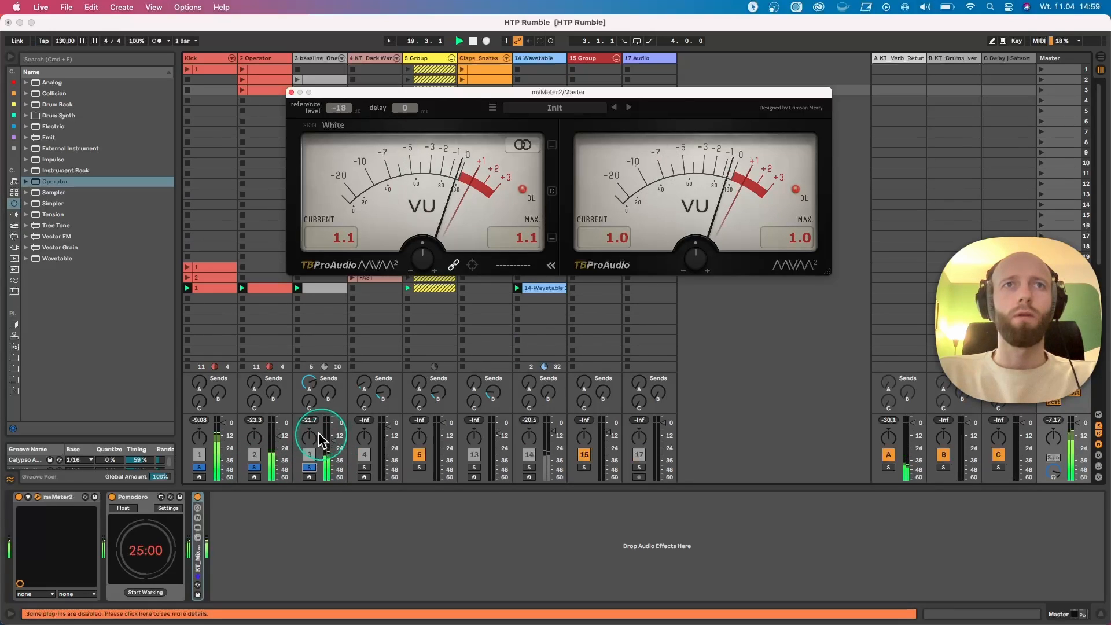
drag(334, 439, 334, 421)
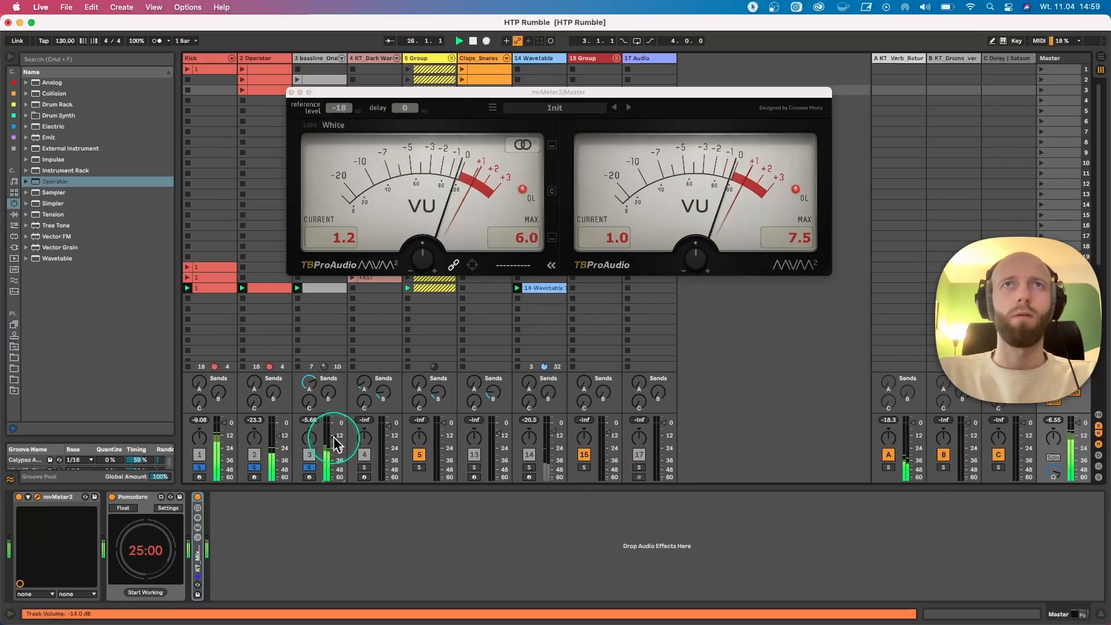
Step: Clear the track solos, mute the Wavetable track and close the mvMeter2 window
click(307, 466)
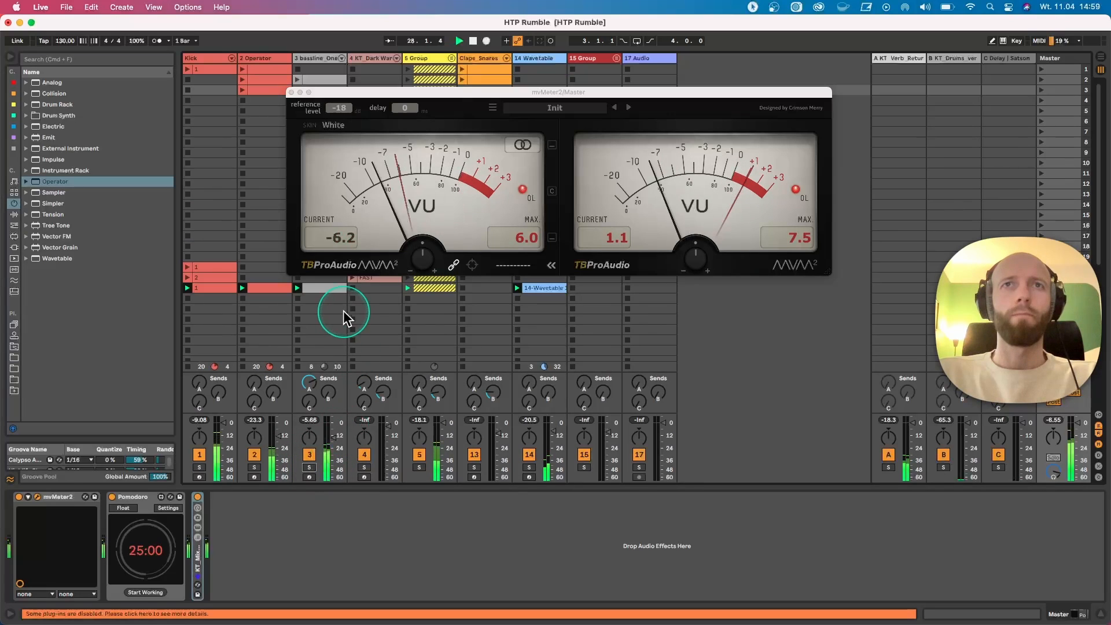
click(529, 455)
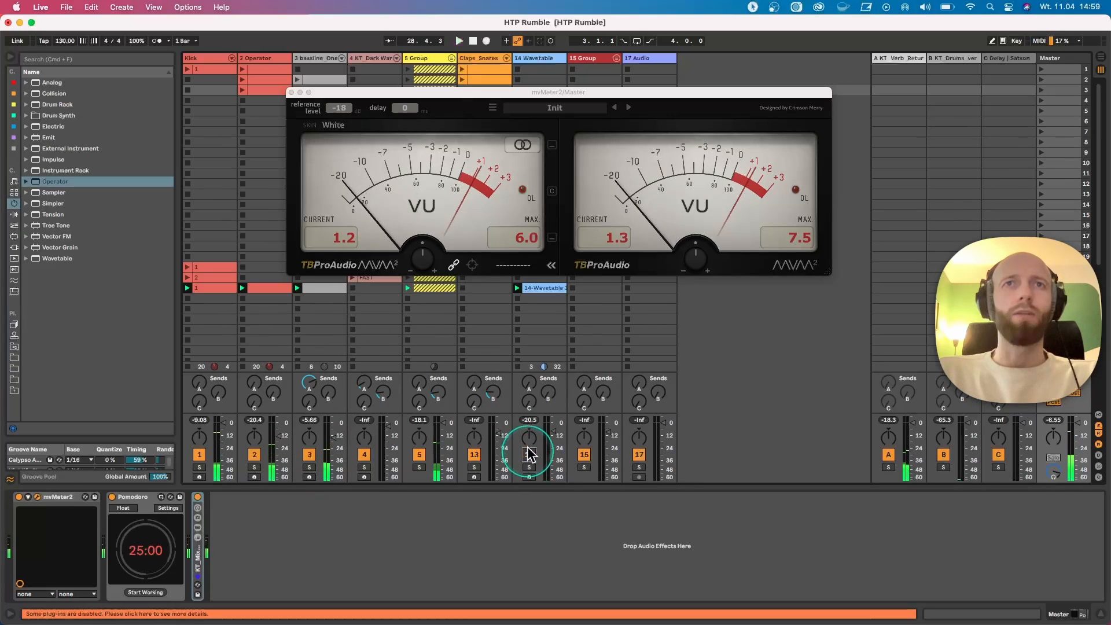
click(291, 92)
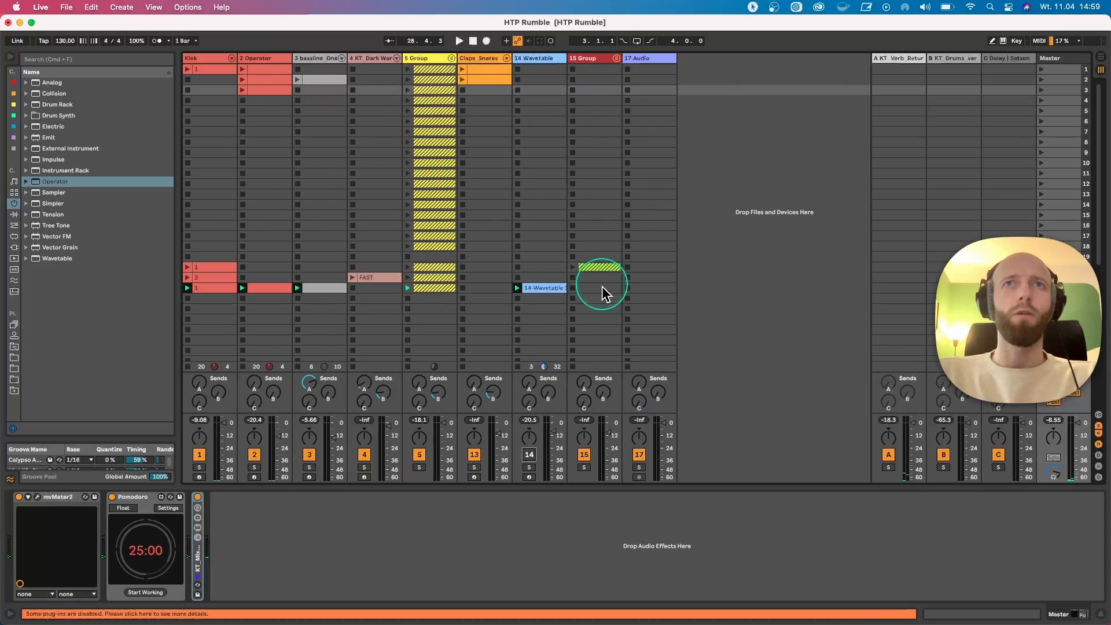
Step: Examine the Wavetable track's MIDI clip and device chain, with the Wavetable instrument unfolded
click(522, 67)
click(541, 288)
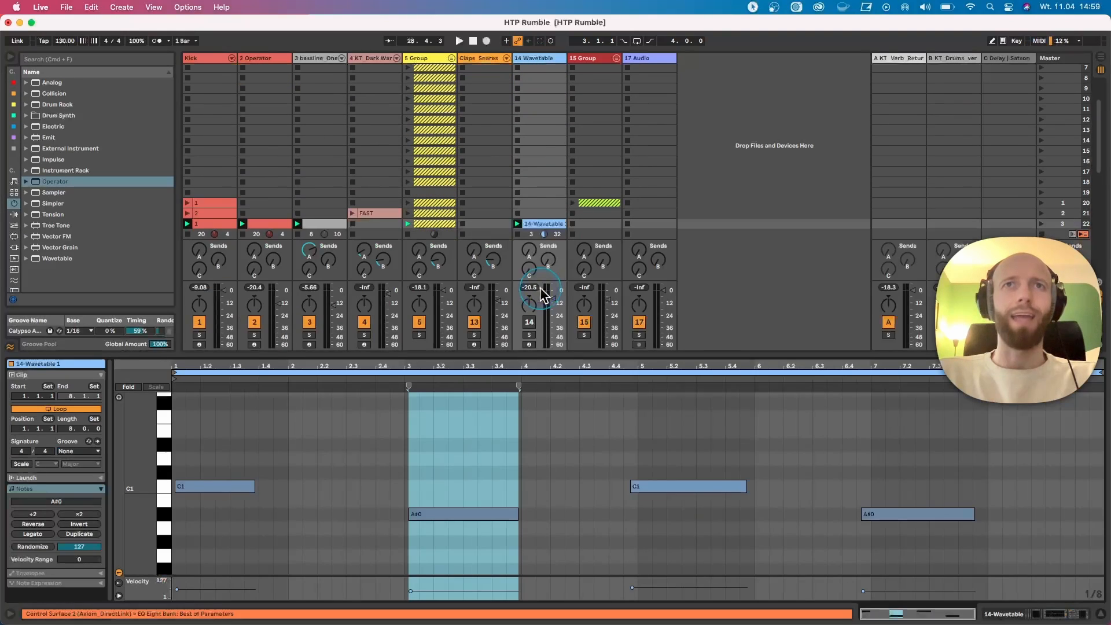
click(527, 58)
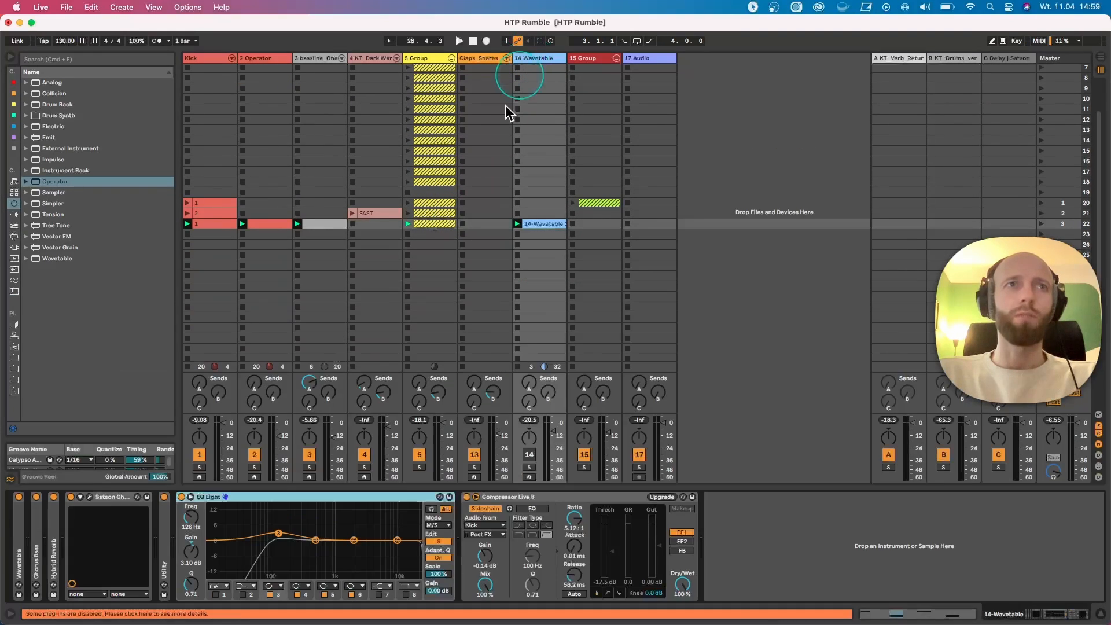
double_click(17, 535)
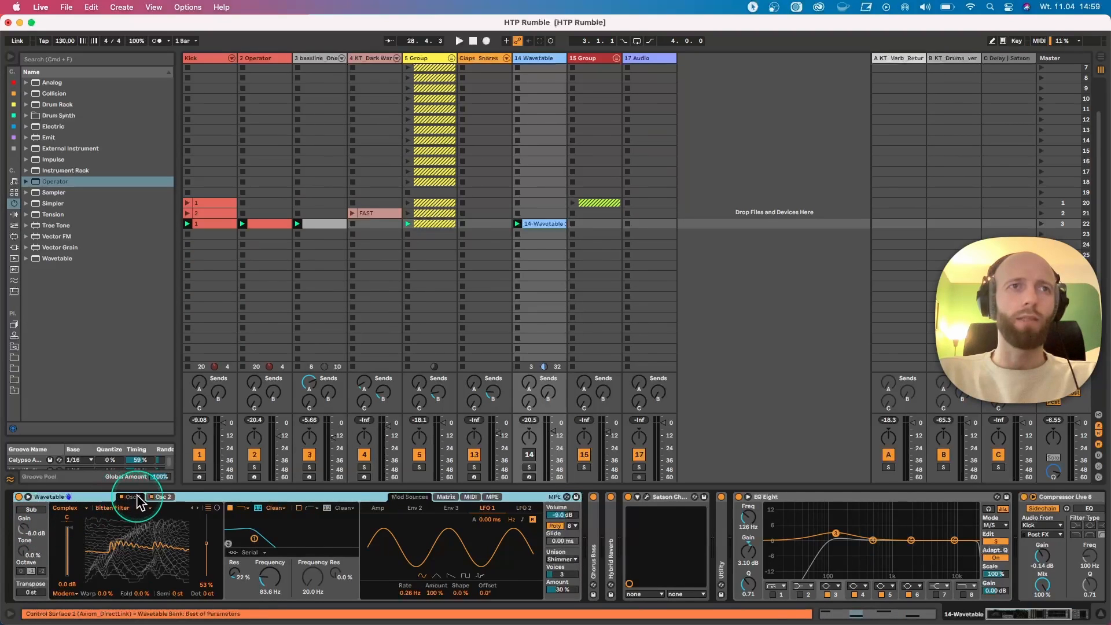
Step: Try the Bit Ring wavetable from the Complex category in Osc 1 and return to Bitten Filter
click(73, 509)
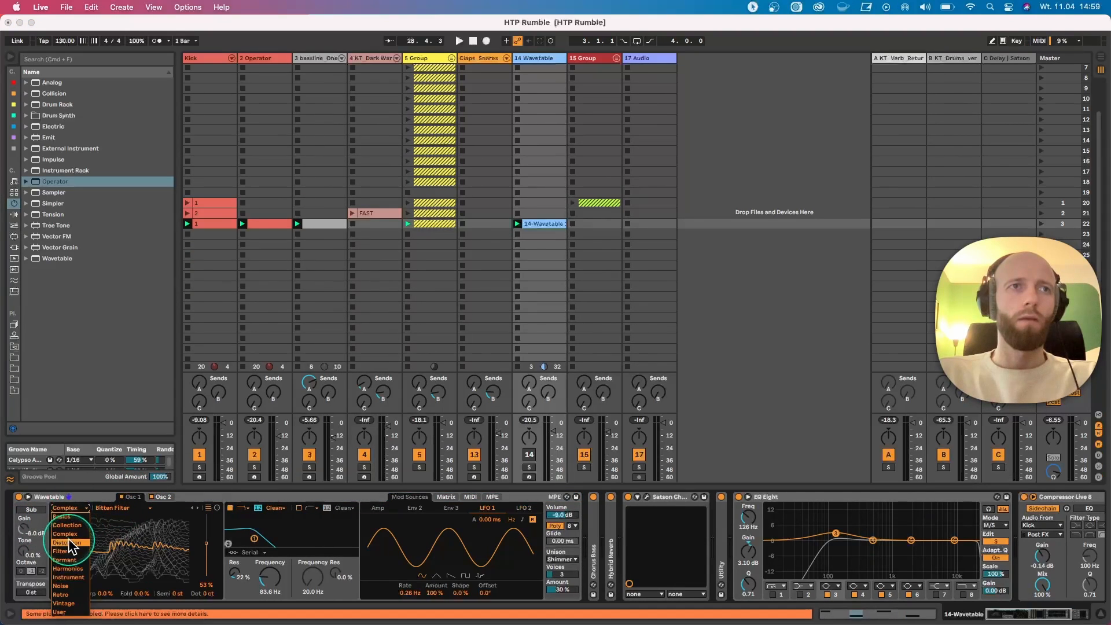
click(69, 537)
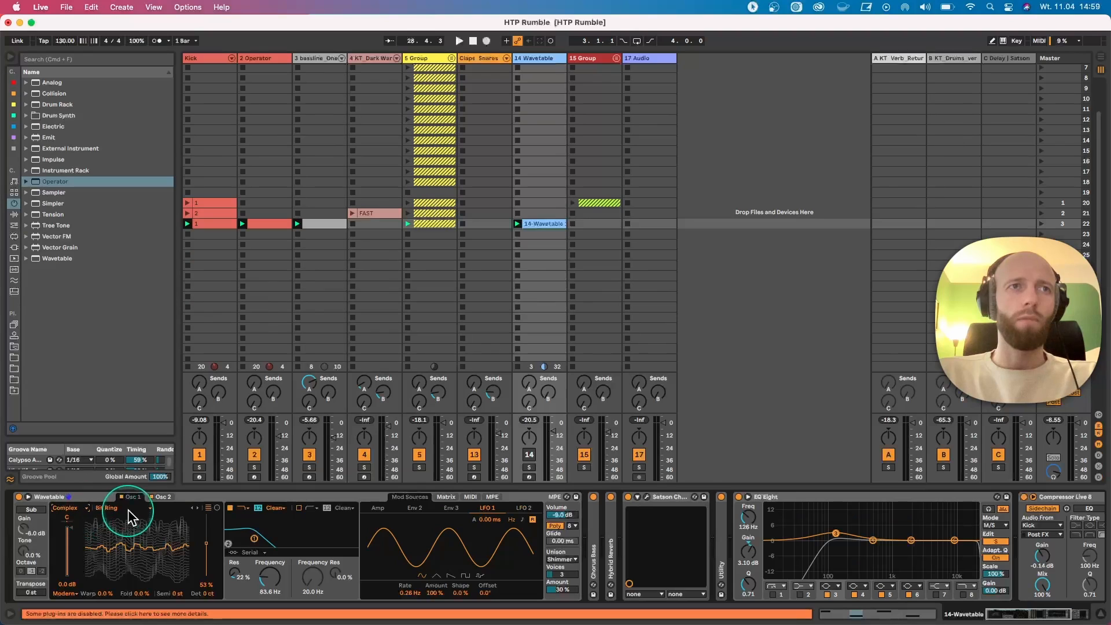
click(197, 507)
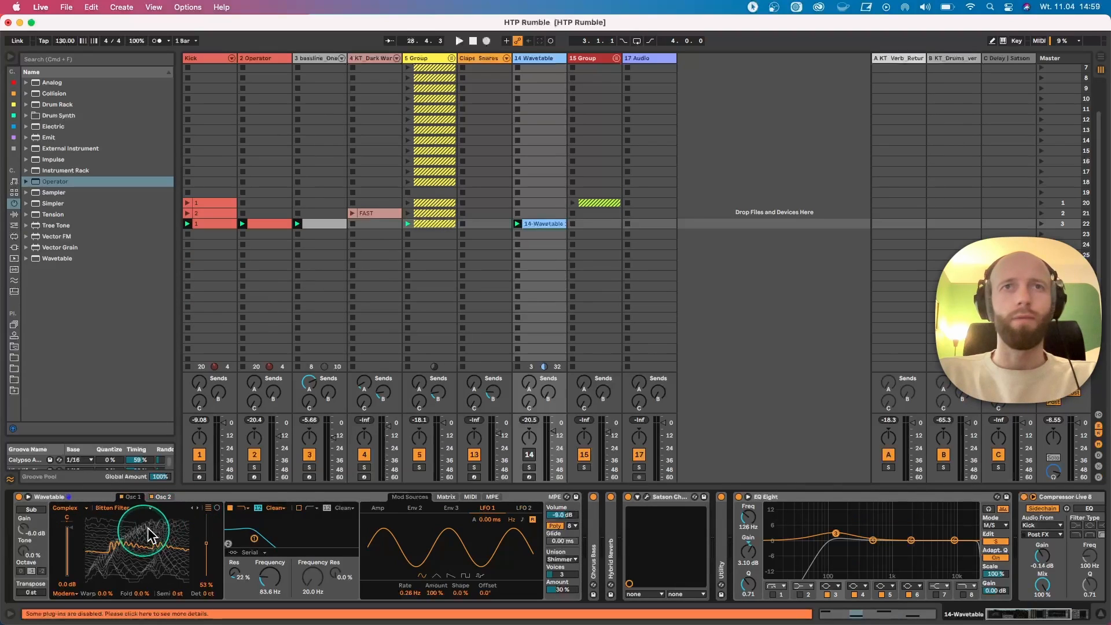
Step: Solo and play the Wavetable track, stop playback, and open its clip to examine the C1 and A#0 notes
click(528, 455)
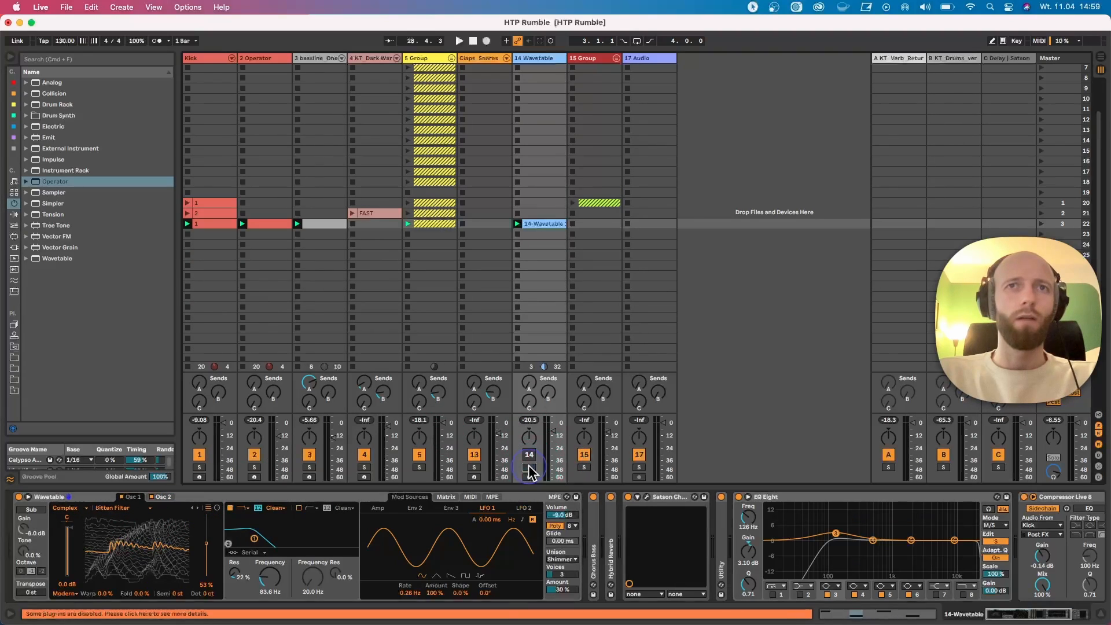
key(space)
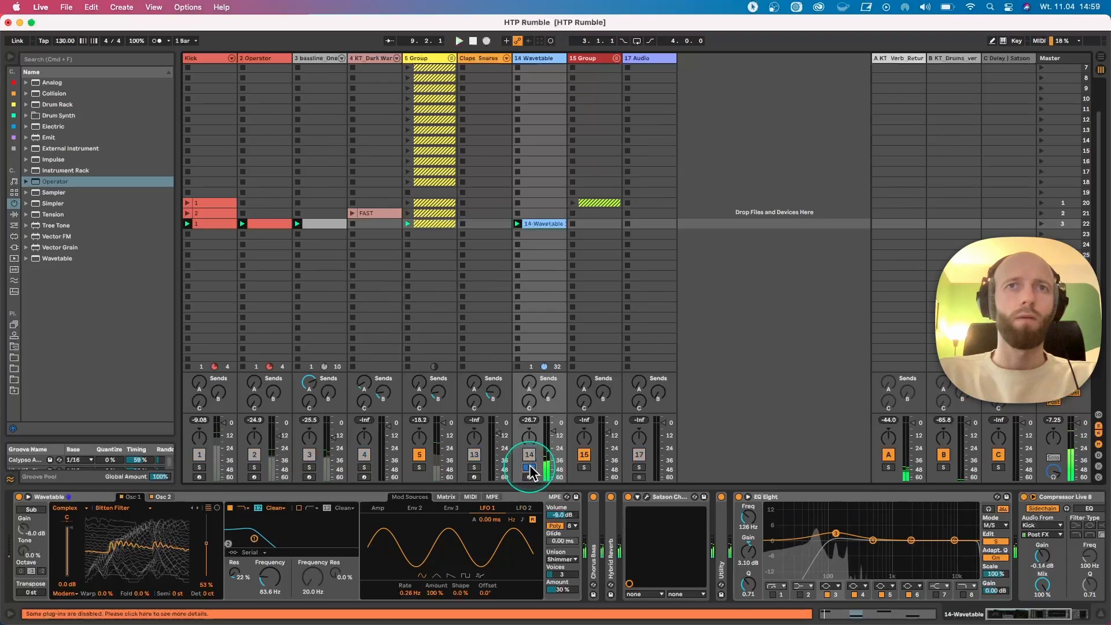
double_click(524, 223)
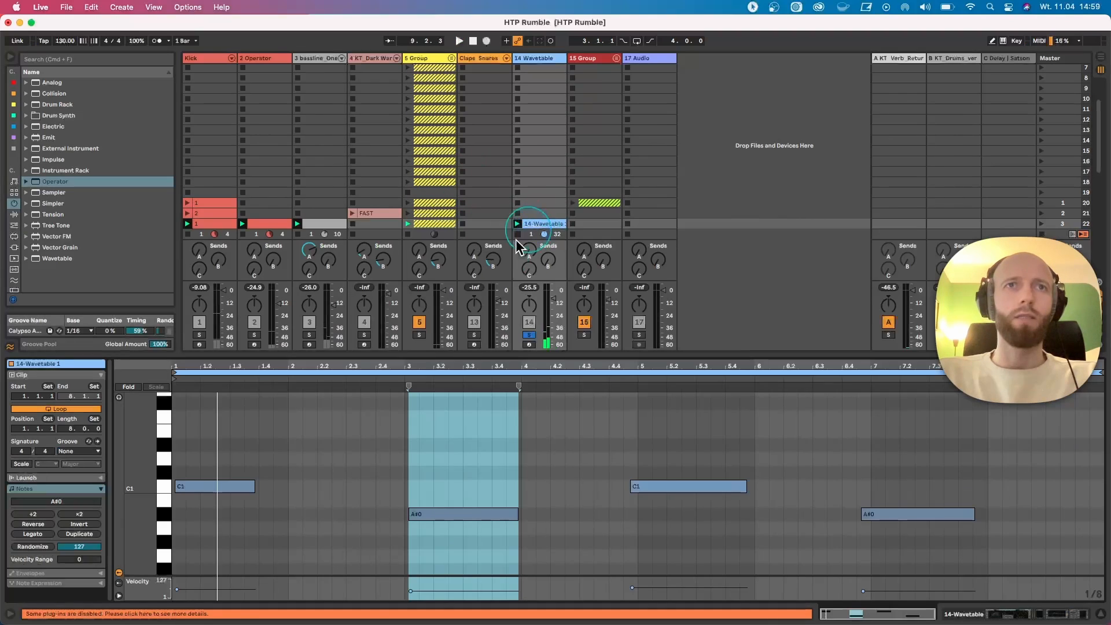
click(438, 526)
click(352, 397)
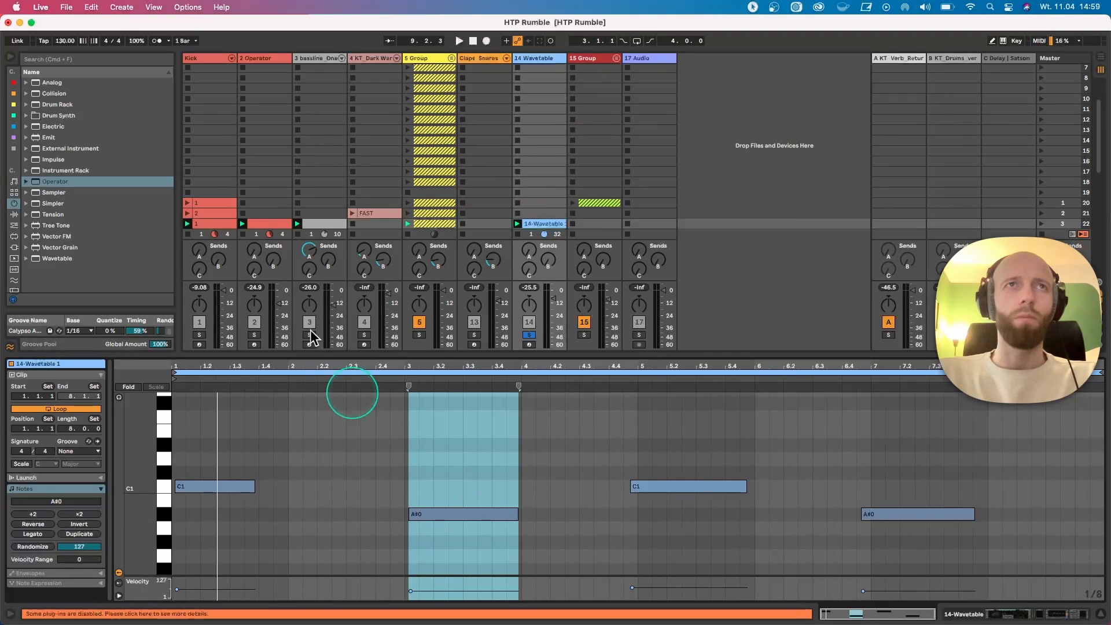
click(276, 256)
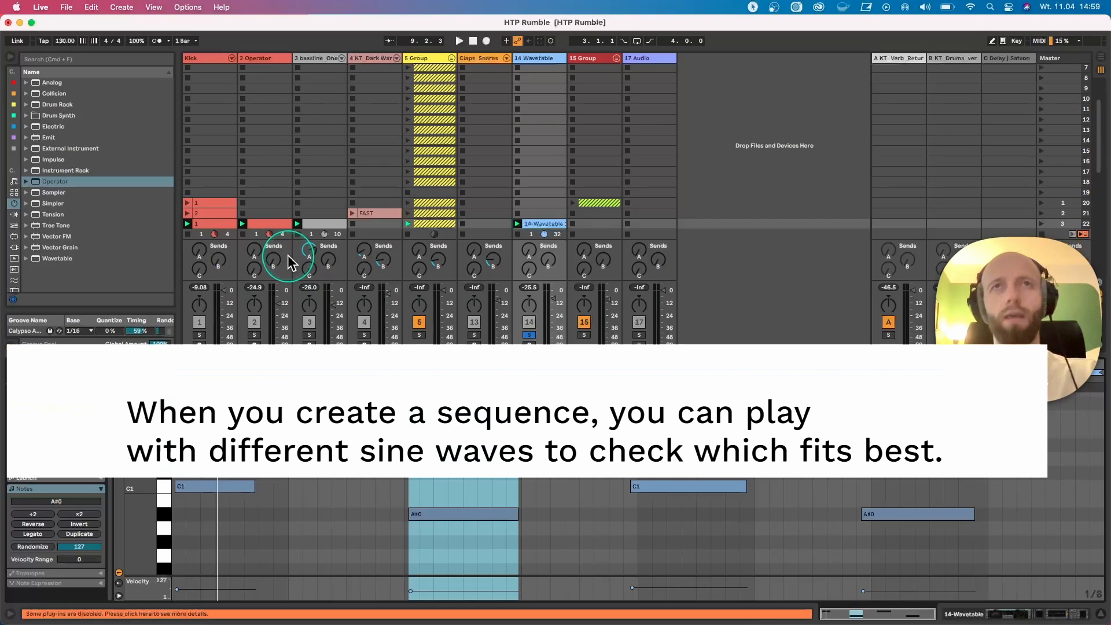
Step: Play the Wavetable clip while raising Osc 2's Basic Shapes wavetable position to about 40%
click(533, 57)
click(161, 496)
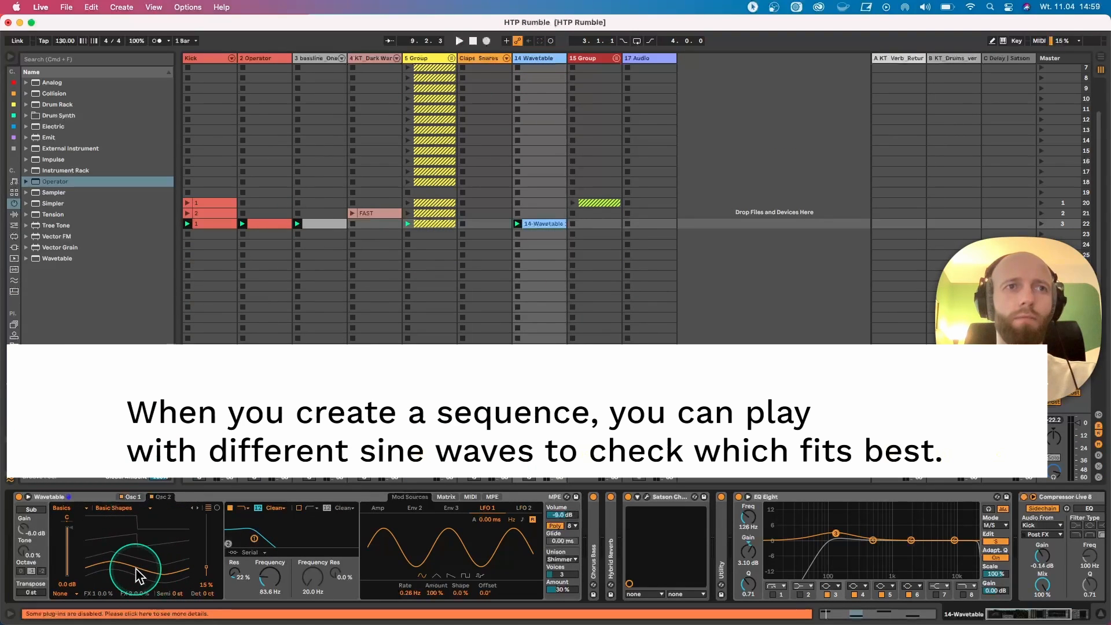
key(space)
drag(206, 566, 206, 551)
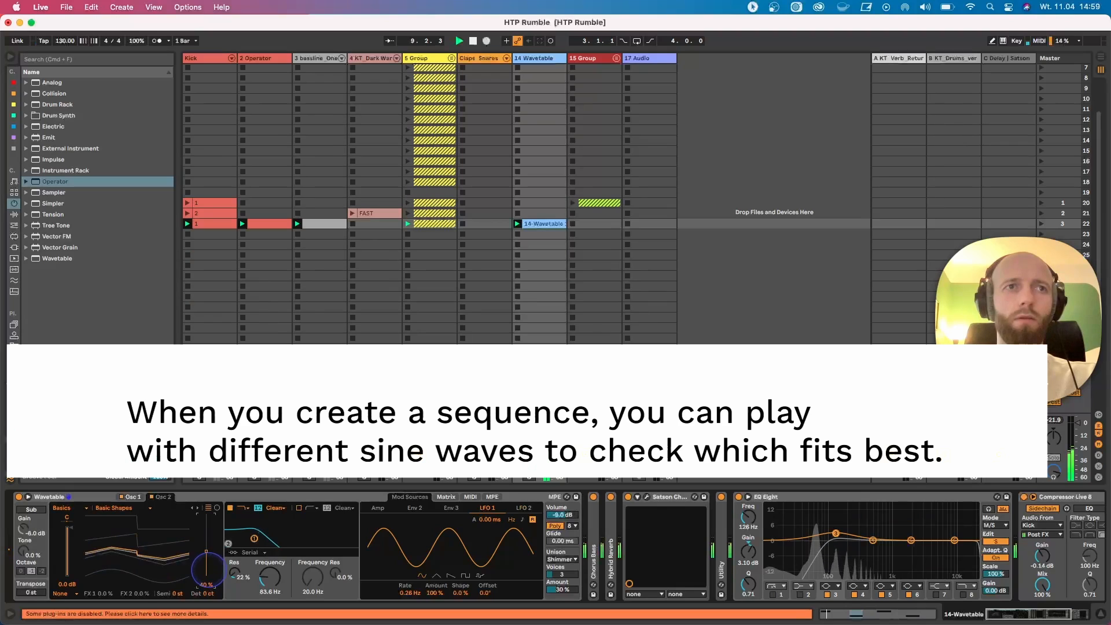
Step: Show Wavetable's modulation matrix, set Osc 1's wavetable position to 40% and audition the sound
click(132, 497)
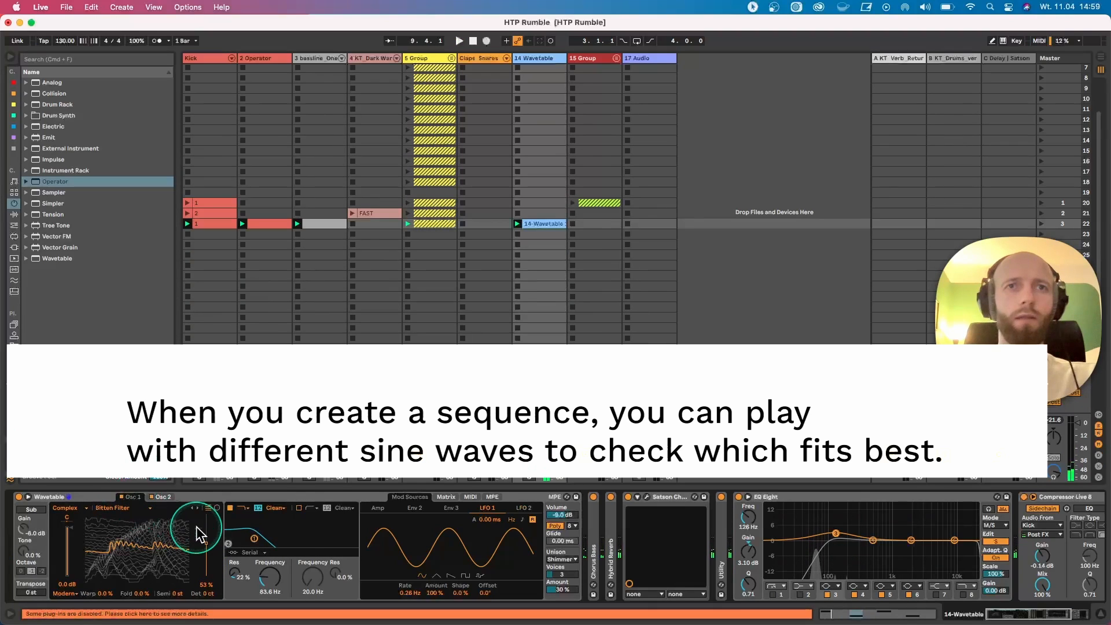
click(470, 496)
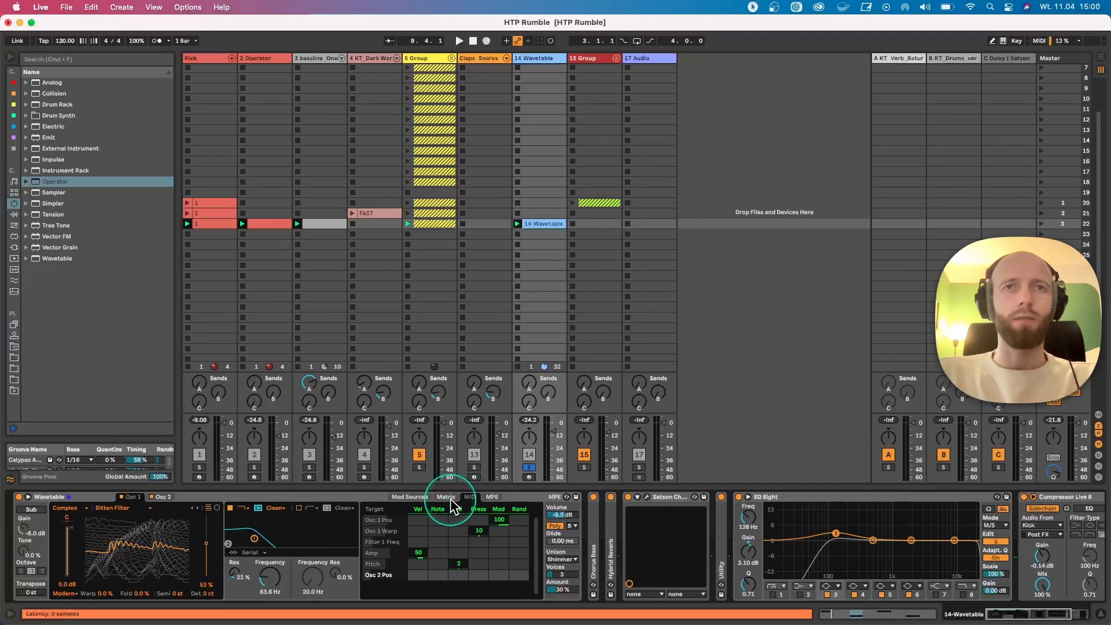
click(447, 498)
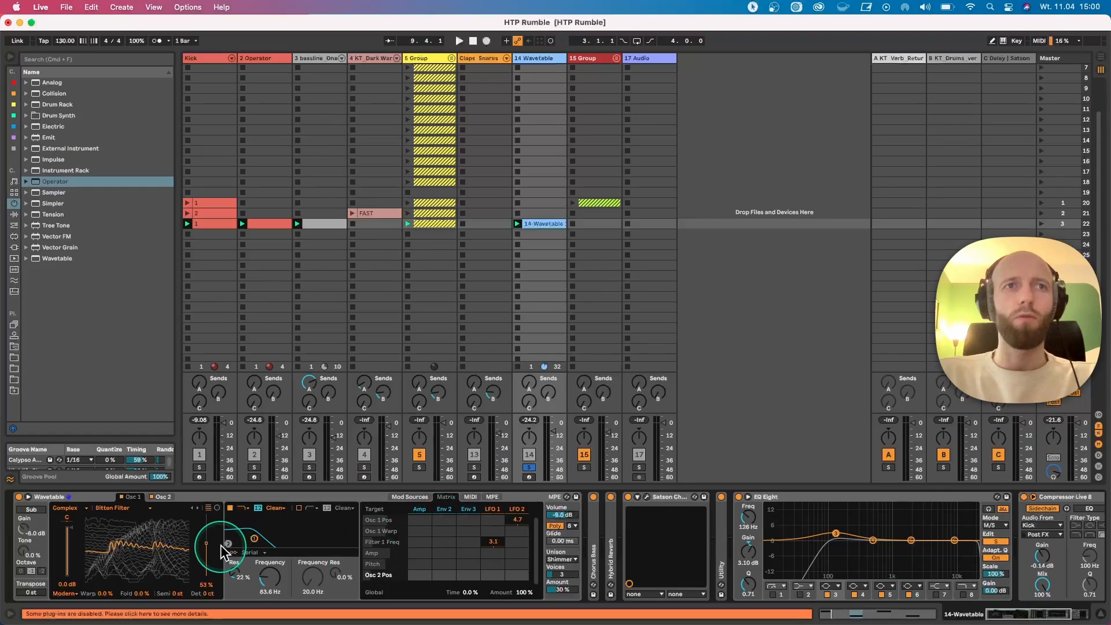
drag(209, 548, 208, 573)
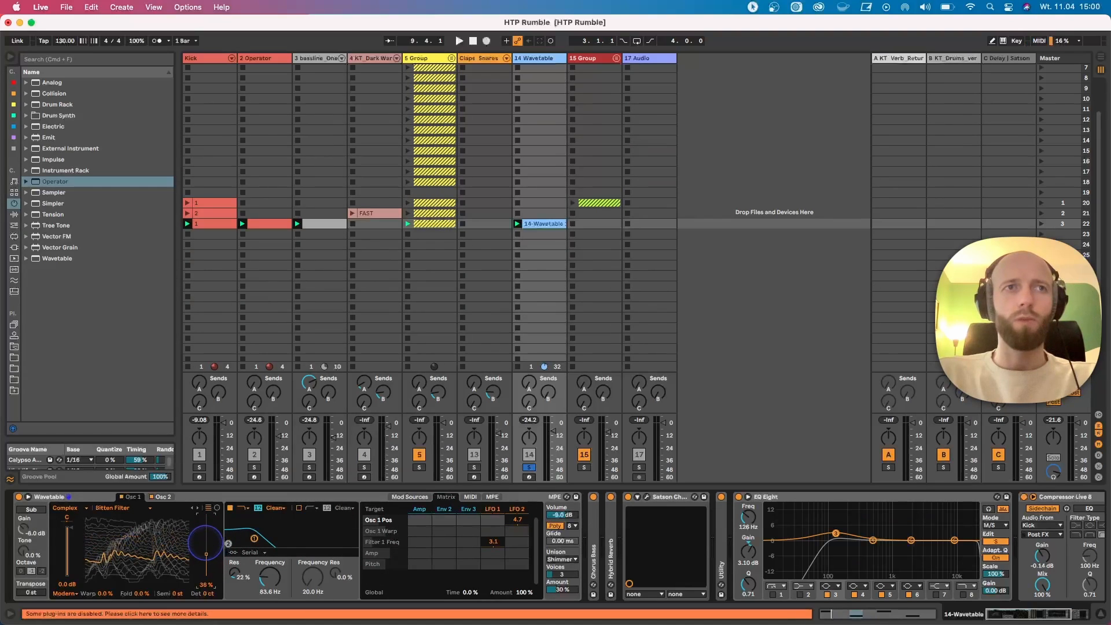
key(space)
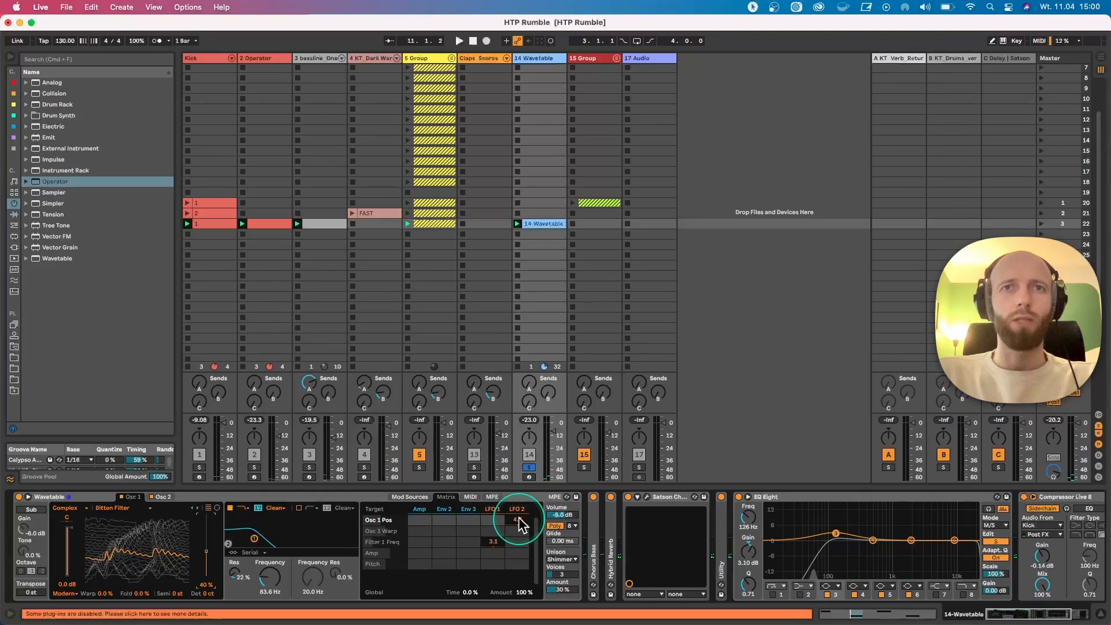
Step: Audition different LFO 2 modulation amounts on Osc 1 Pos, including -33, and set the amount to 6.2
drag(516, 524, 517, 556)
key(space)
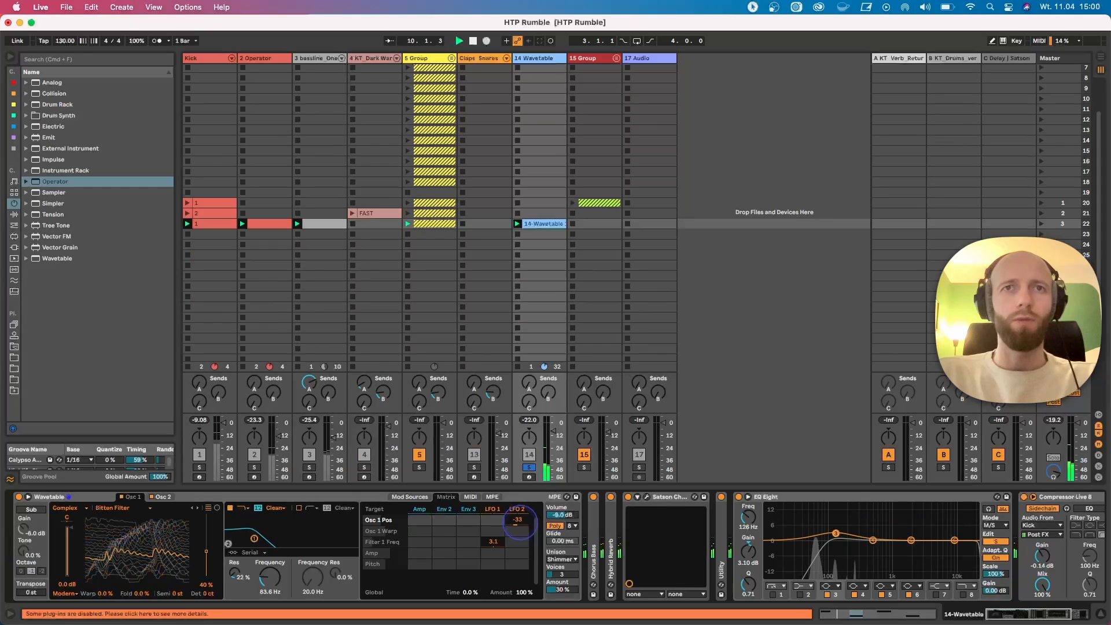
drag(519, 525, 523, 528)
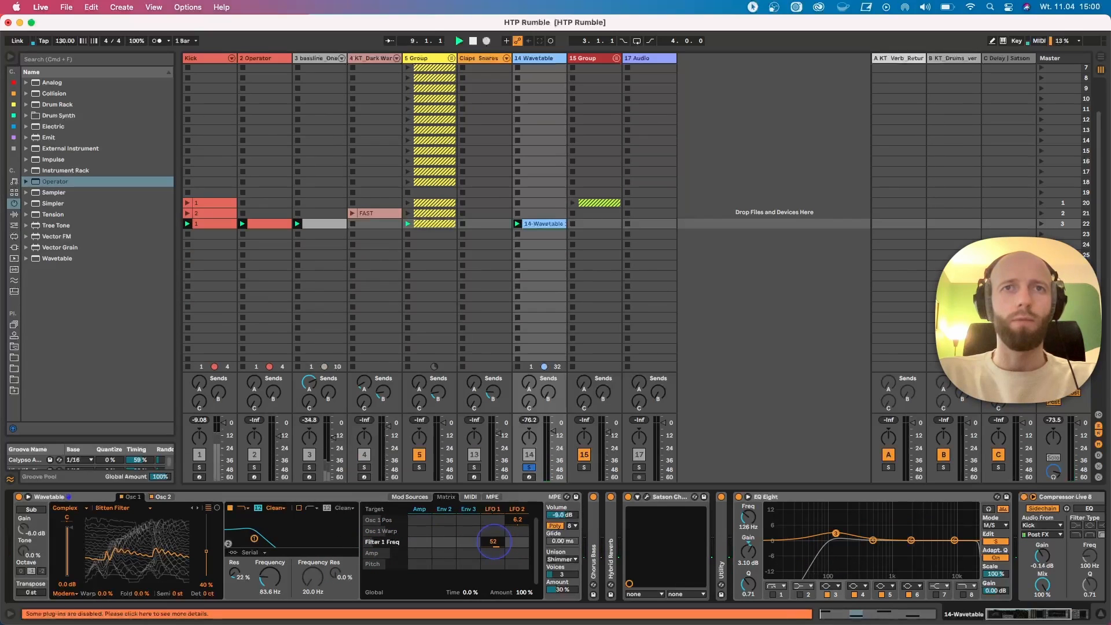
Step: Set LFO 1's modulation of Filter 1 Freq to 4.7, the filter frequency to 79.1 Hz and the Unison Amount to 65%
drag(493, 541, 494, 572)
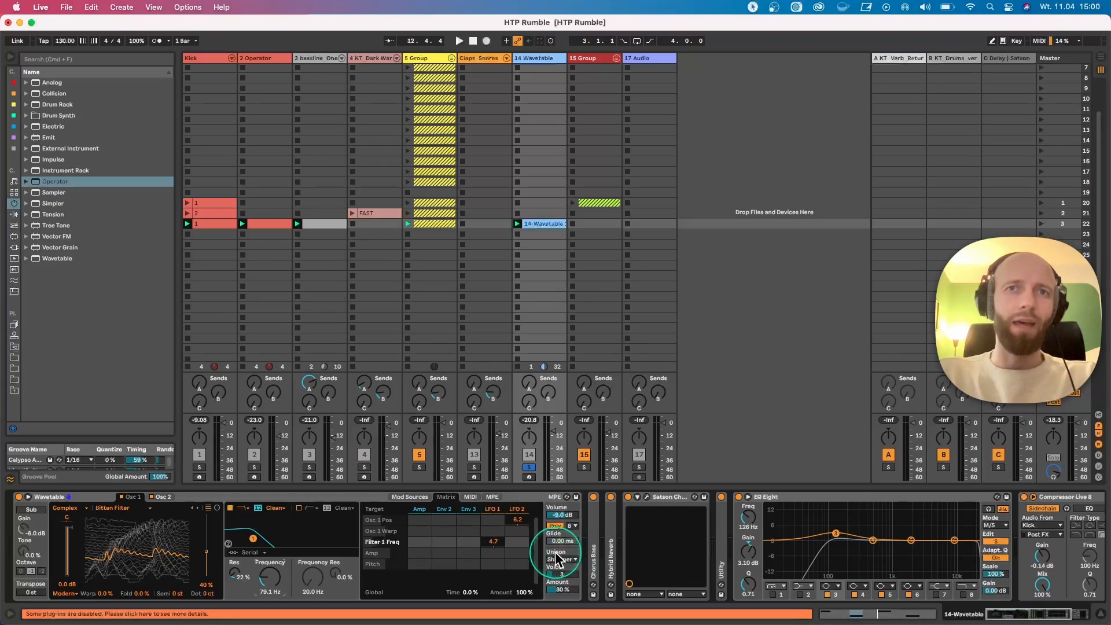
mouse_move(570, 586)
mouse_down()
mouse_move(564, 579)
mouse_move(570, 596)
mouse_up()
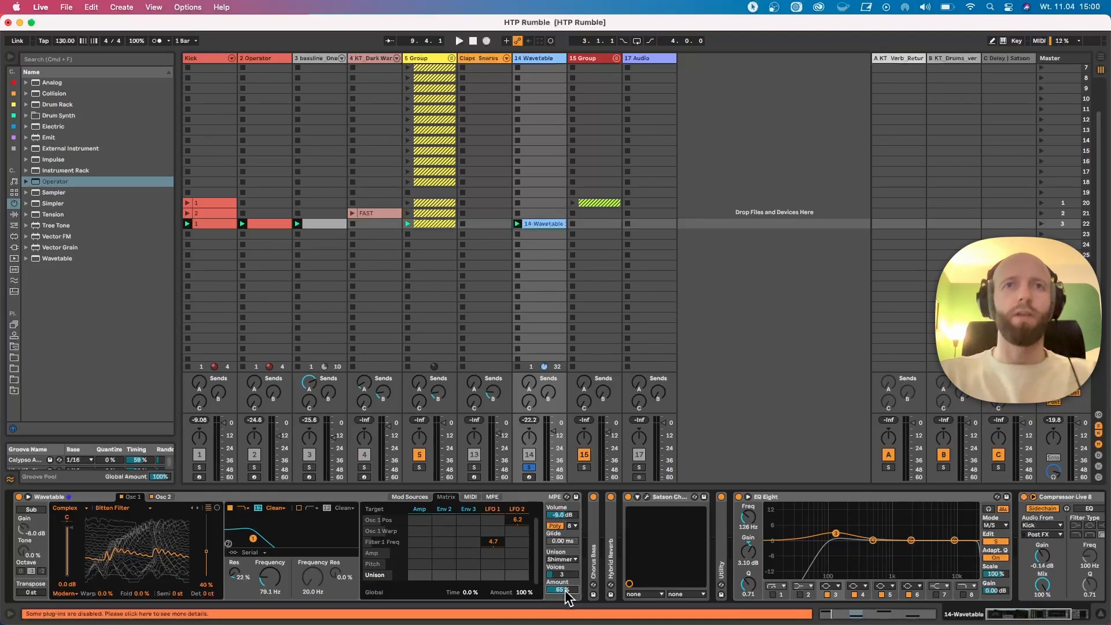
Step: Play the Kick, Operator and one-note bassline tracks soloed together with Wavetable, and show the bassline track's devices
key(space)
super+click(199, 468)
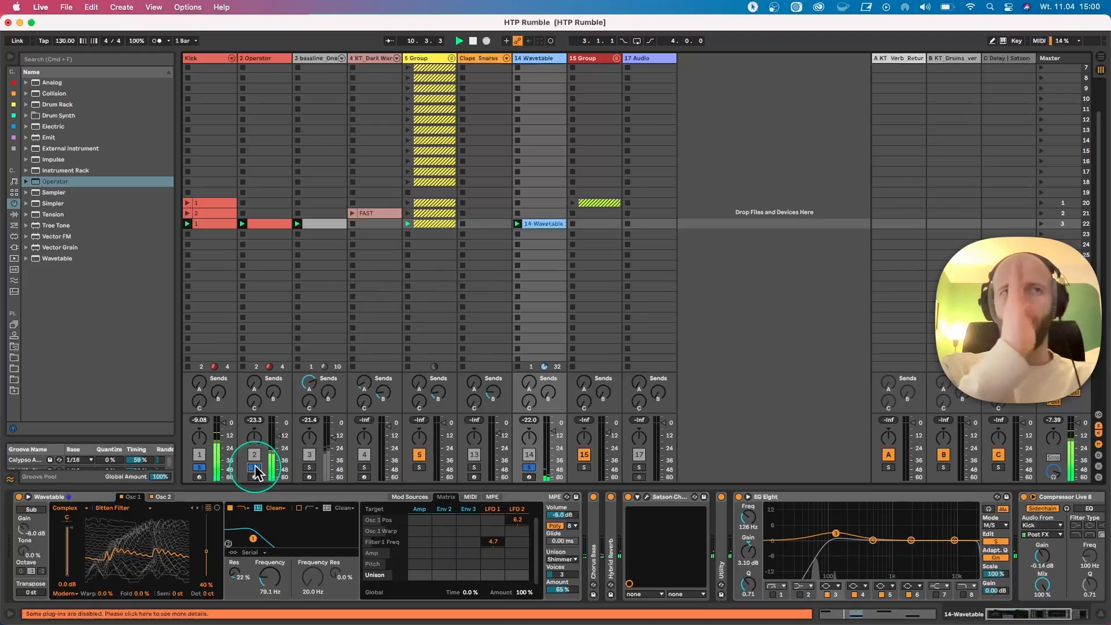
super+click(309, 467)
click(313, 89)
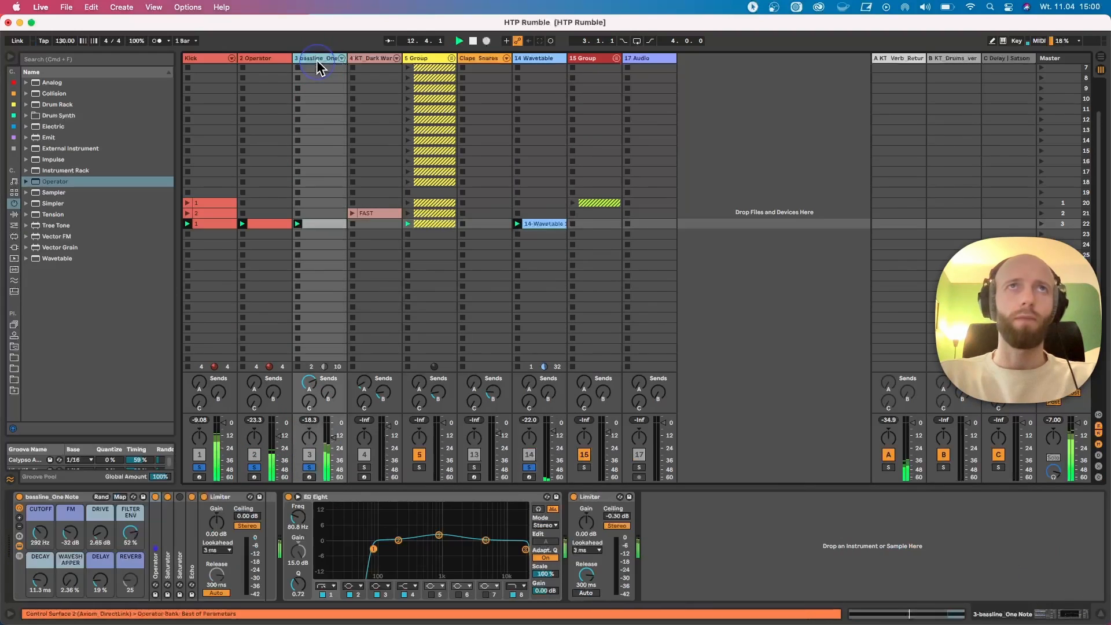
Step: Show the Operator and Echo settings inside the bassline rack, and collapse Echo and the EQ Eight
double_click(157, 535)
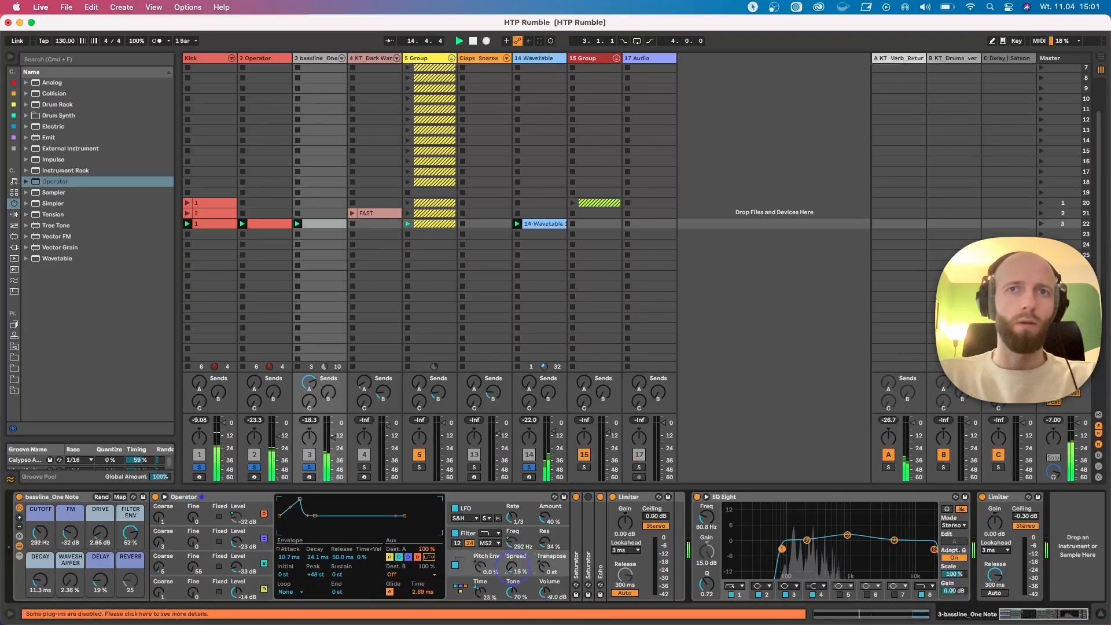
double_click(599, 533)
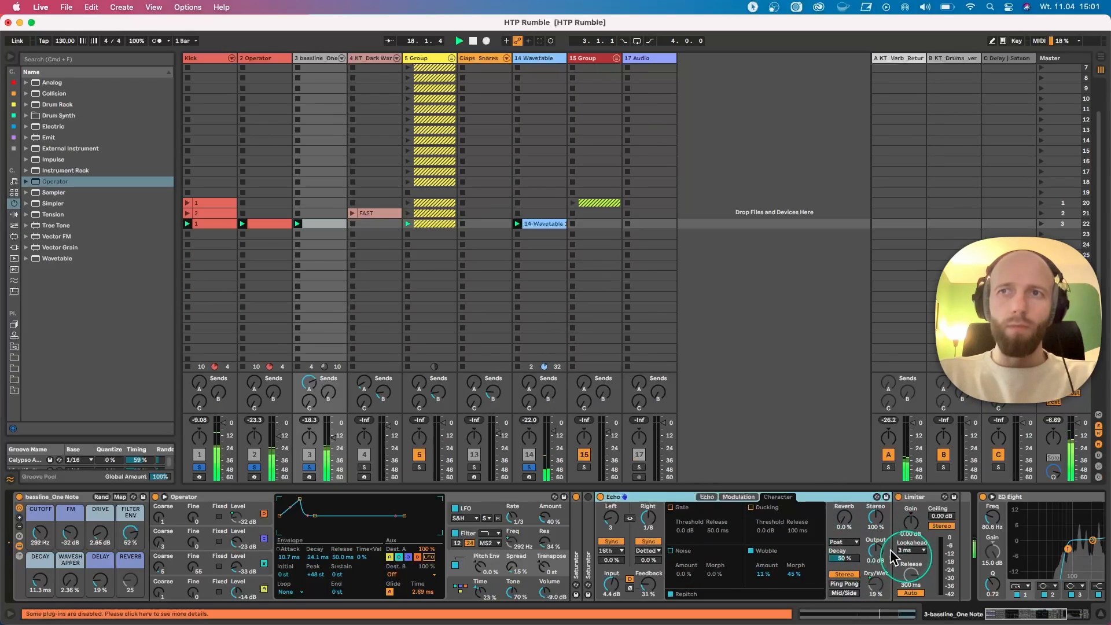
double_click(666, 497)
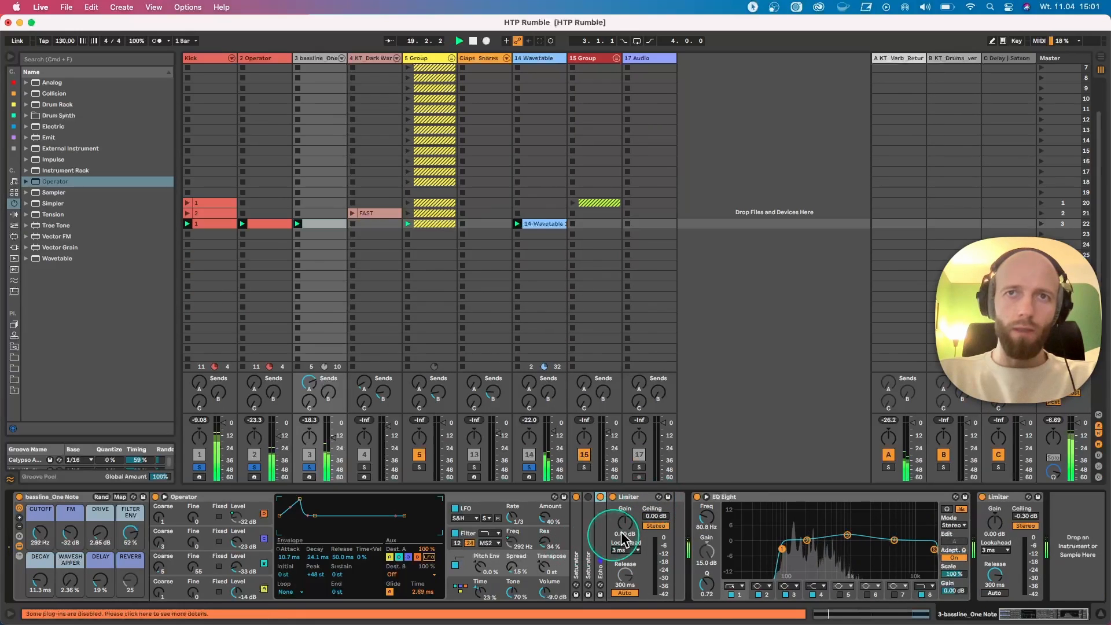
double_click(846, 496)
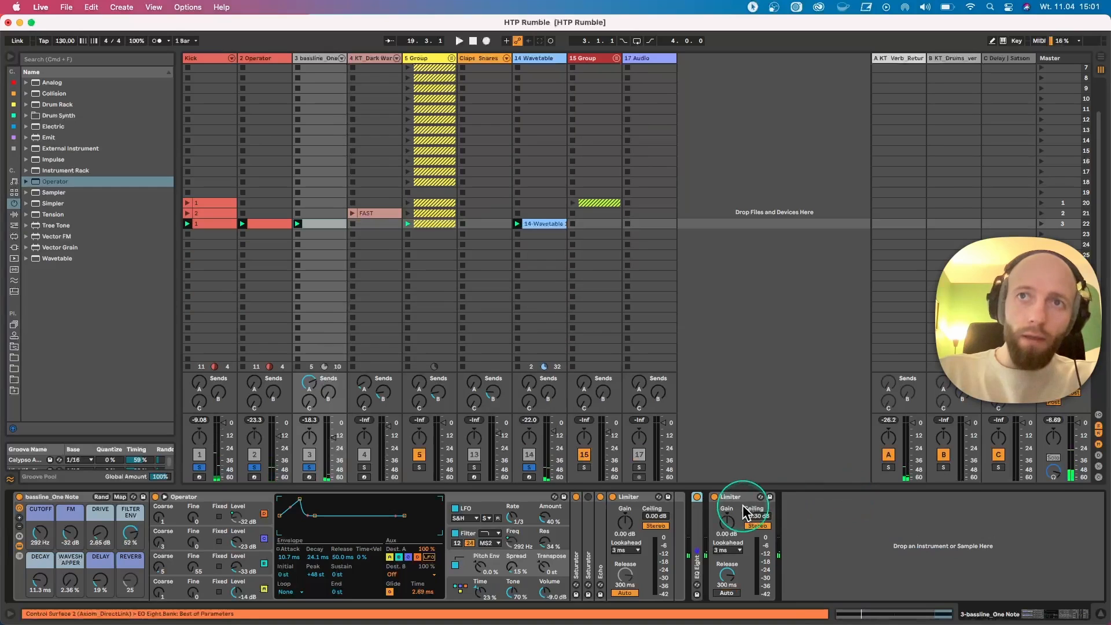
Step: Add a Utility at the end of the bassline track's device chain and delete the Limiter before it
click(13, 139)
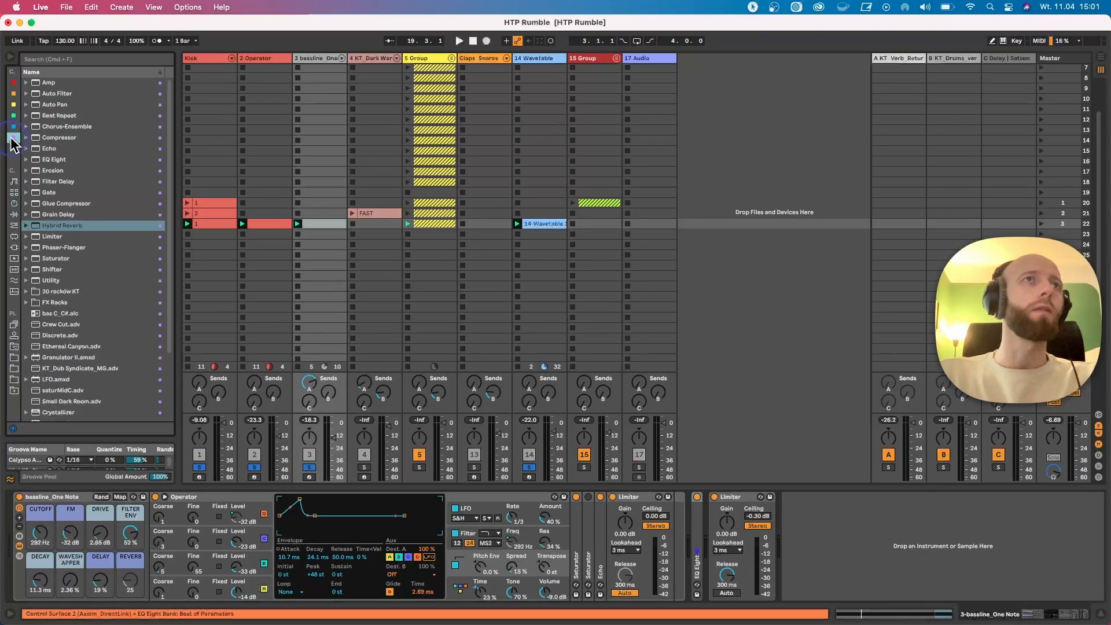
scroll(78, 280, down, 5)
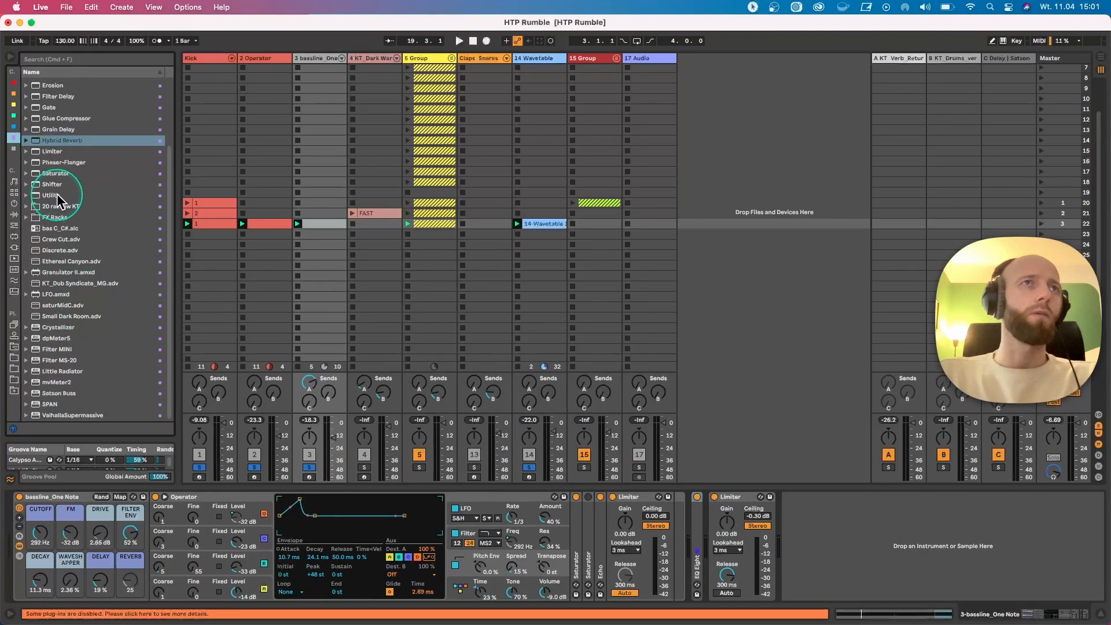
drag(51, 195, 770, 501)
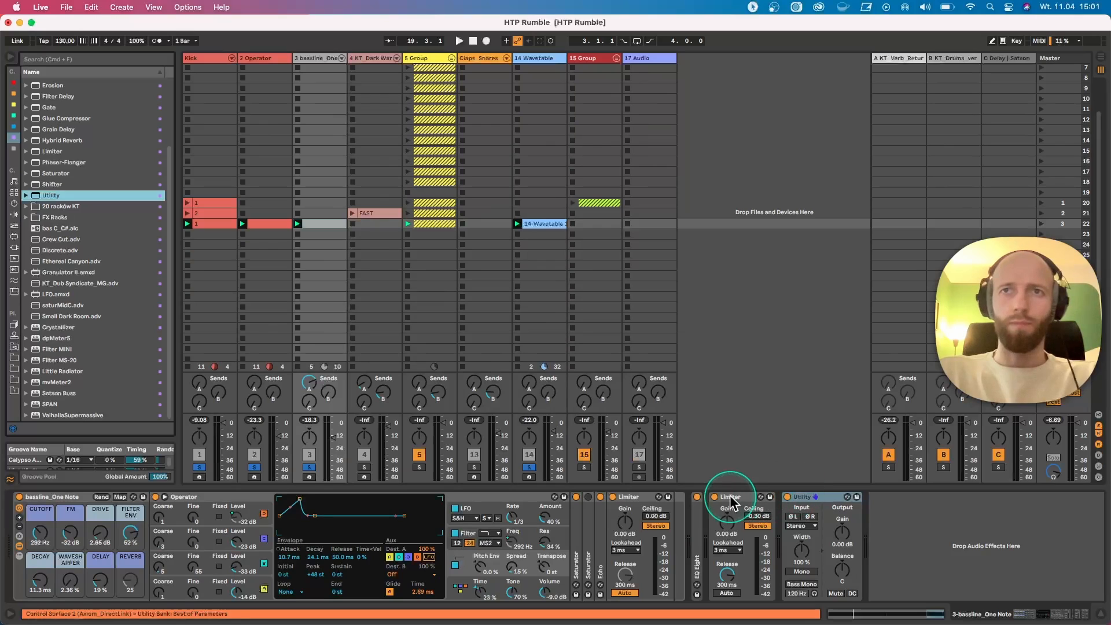
click(744, 498)
key(Delete)
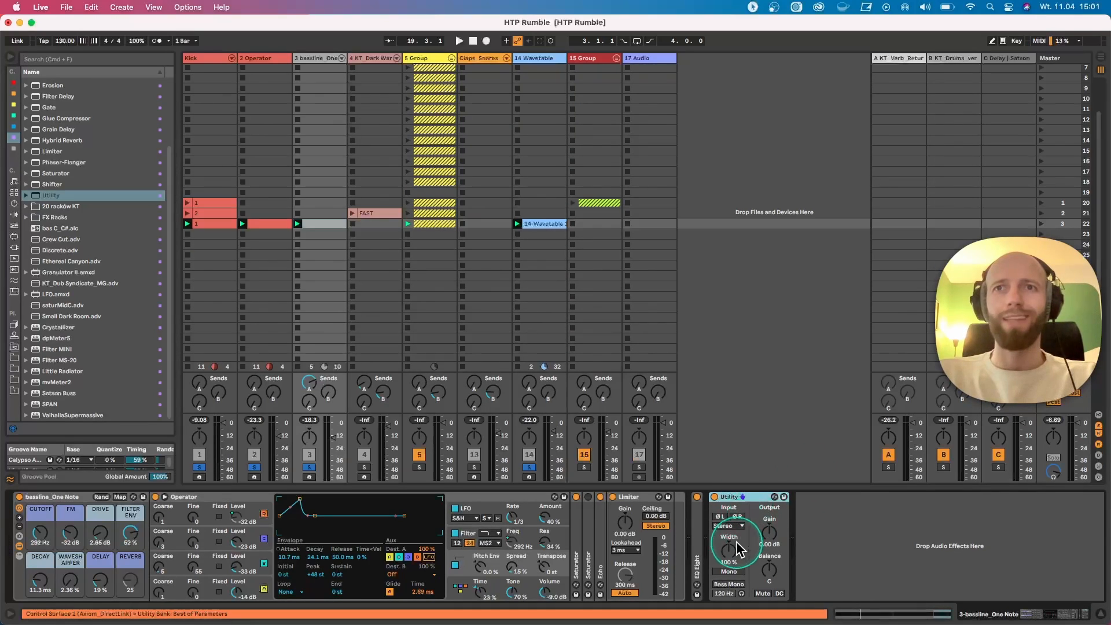
Step: Set the Utility's Width to 36% and audition the low end, toggling the Wavetable track's solo during playback
drag(731, 551, 730, 576)
key(space)
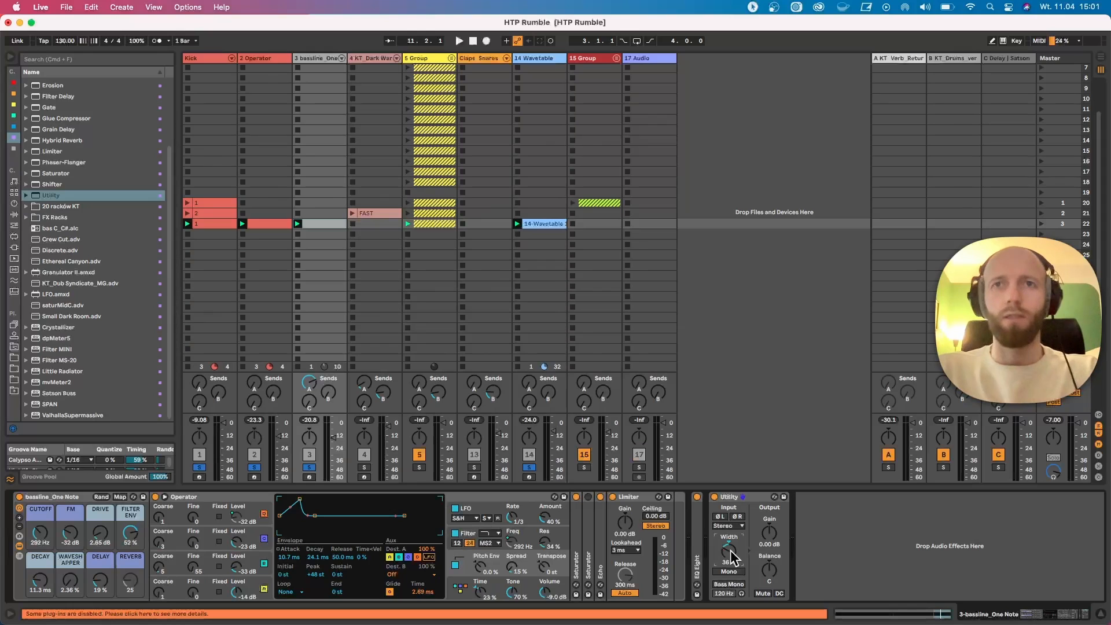
key(space)
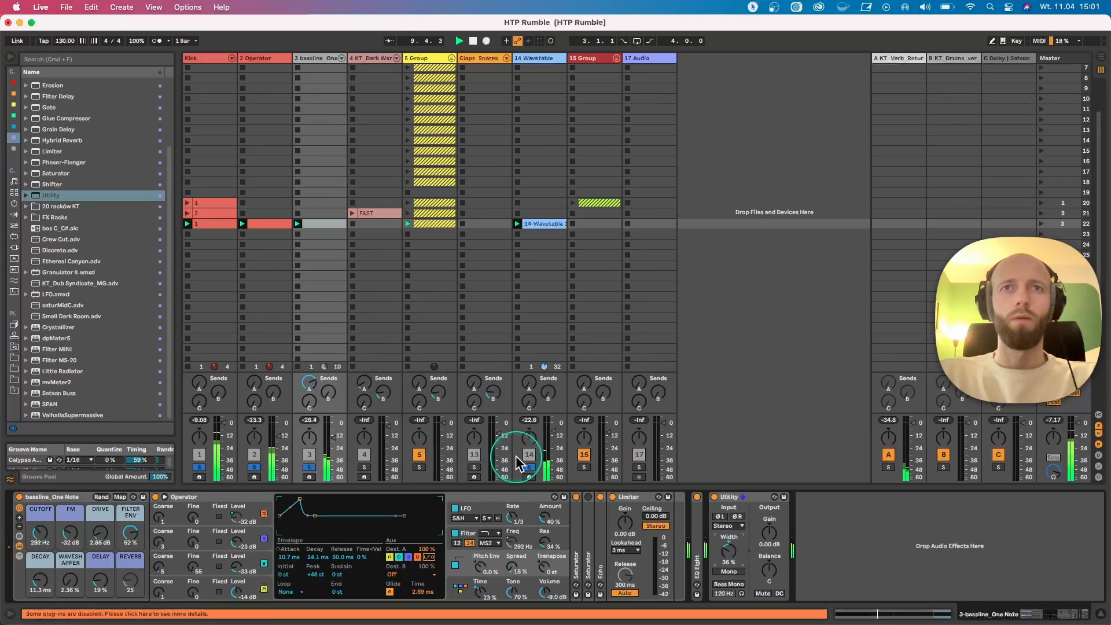
click(529, 467)
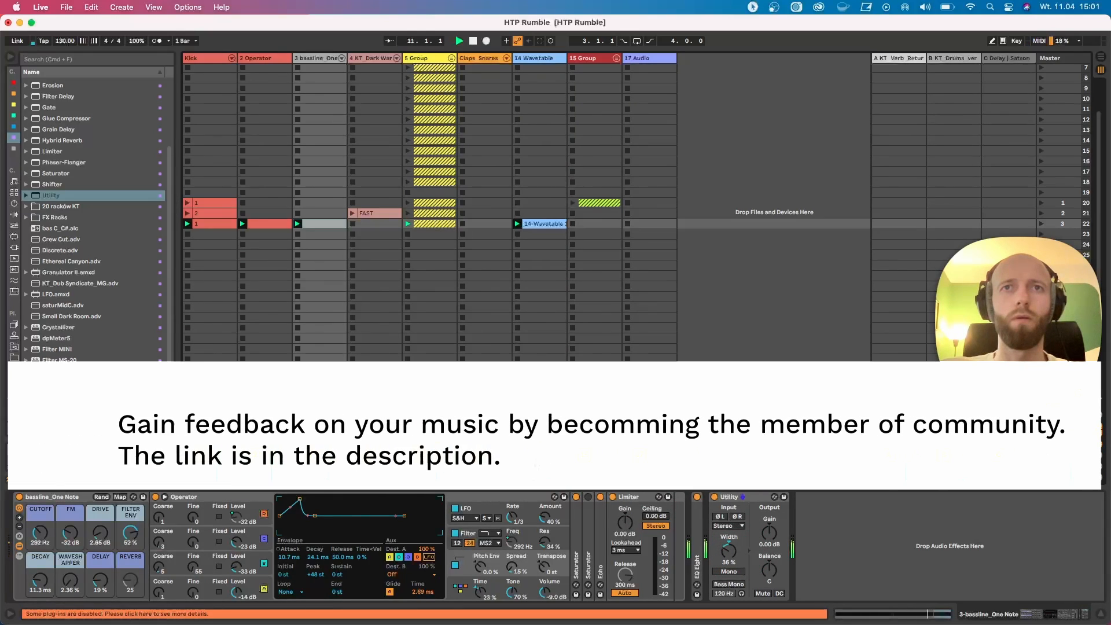